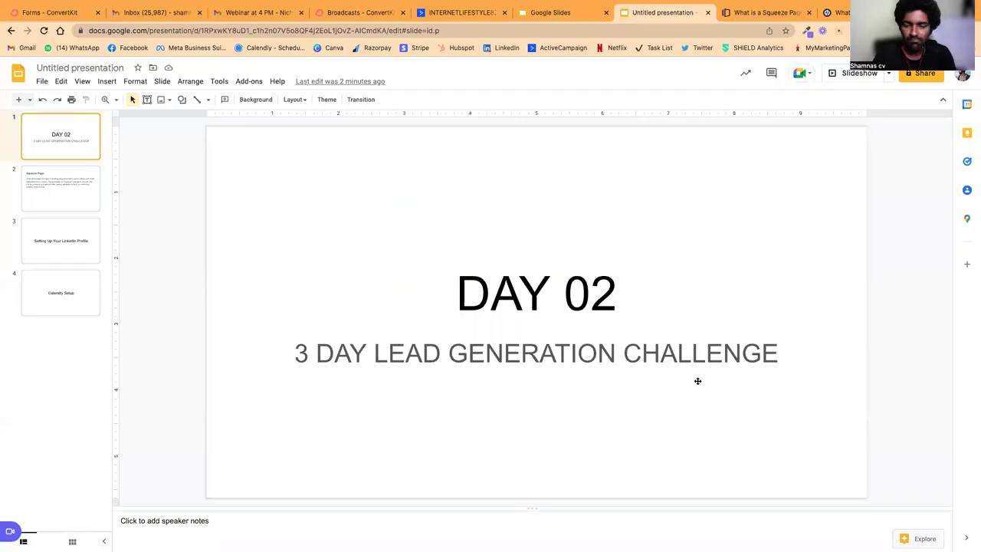
# - Present the Google Slides deck full screen, starting from the DAY 02 title slide
pyautogui.press('super+Return')
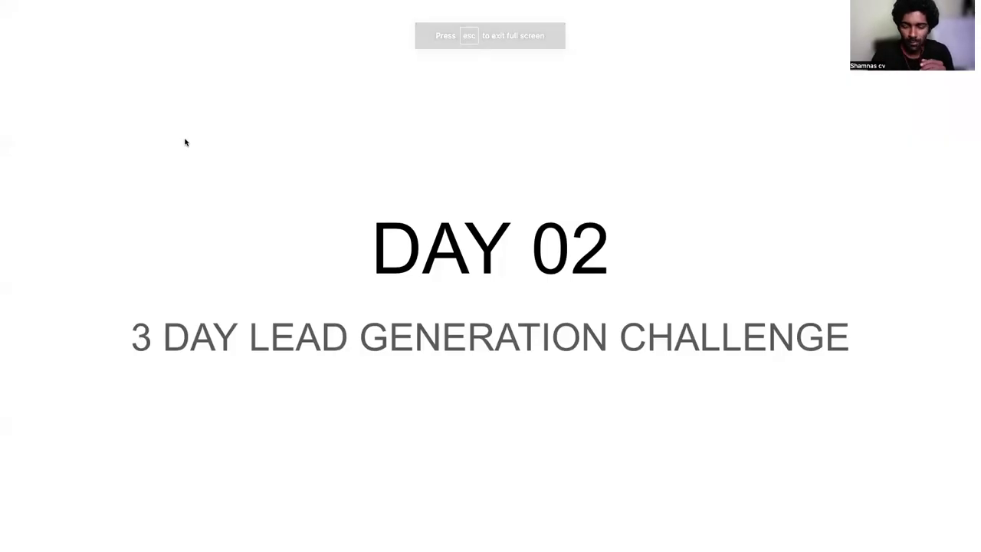
# - Advance the slideshow to the Squeeze Page definition slide
pyautogui.press('Right')
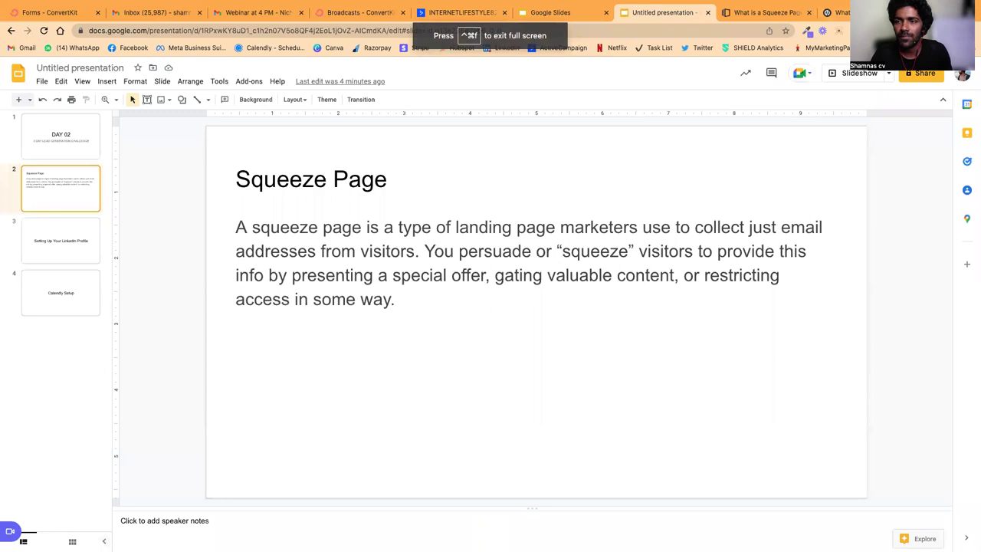
# - Open optimizepress.com in a new tab and review the Essential $99, Suite $199 and Agency $399 yearly plans
pyautogui.press('super+t')
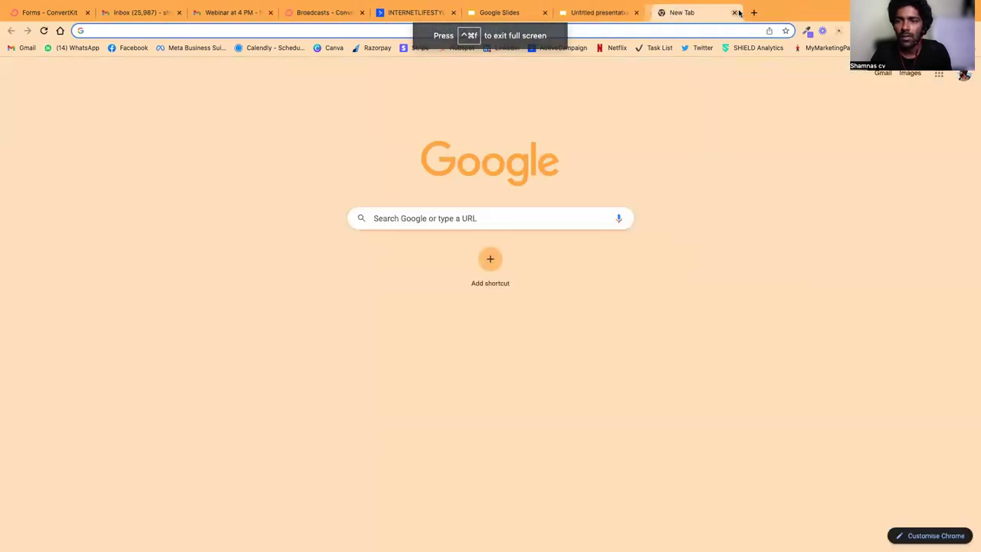
pyautogui.write('optimi')
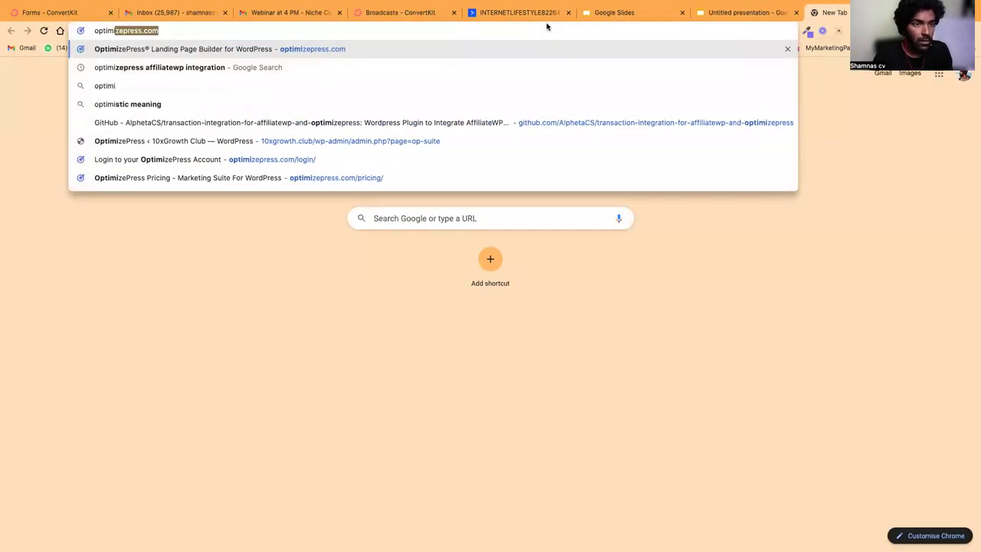
pyautogui.press('Return')
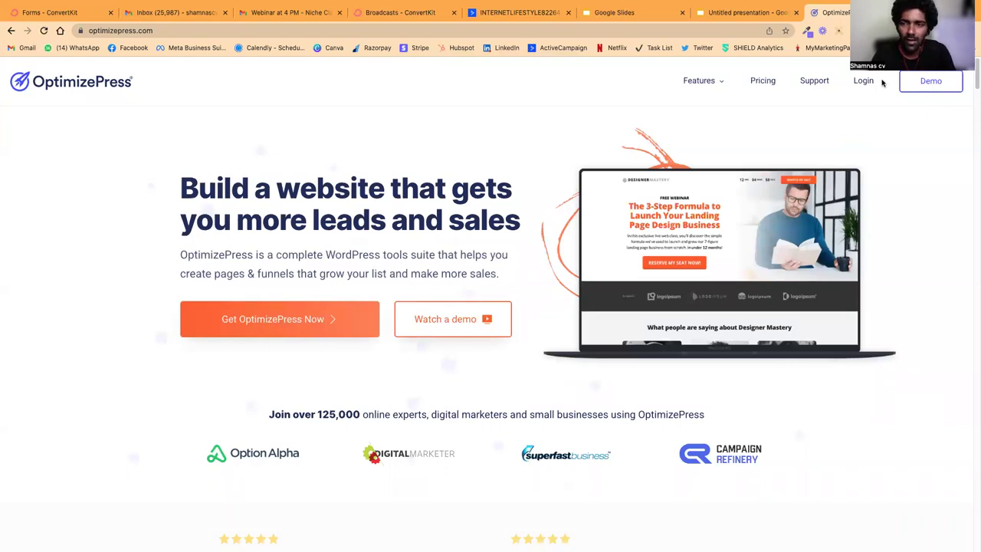
pyautogui.click(767, 82)
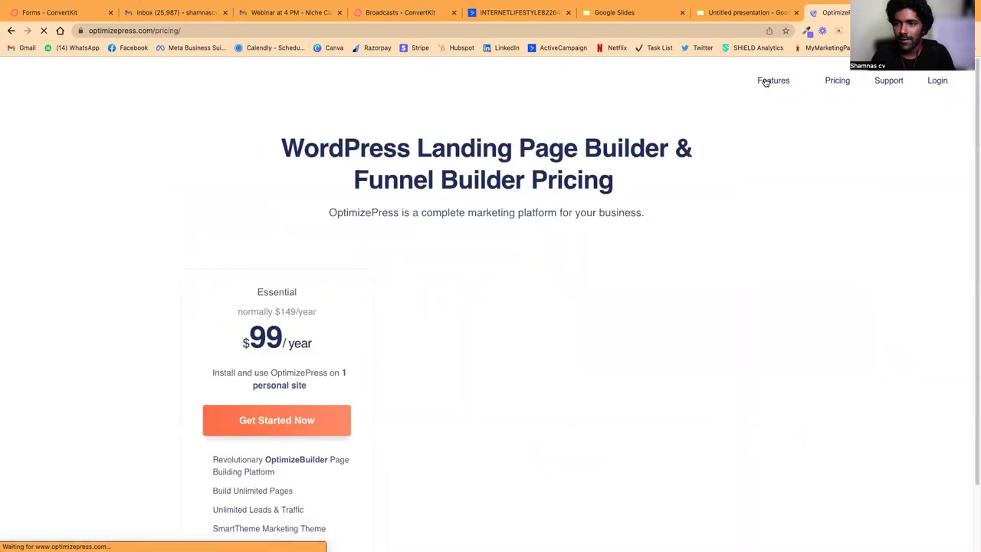
pyautogui.scroll(-3, 406, 250)
pyautogui.scroll(-2, 406, 251)
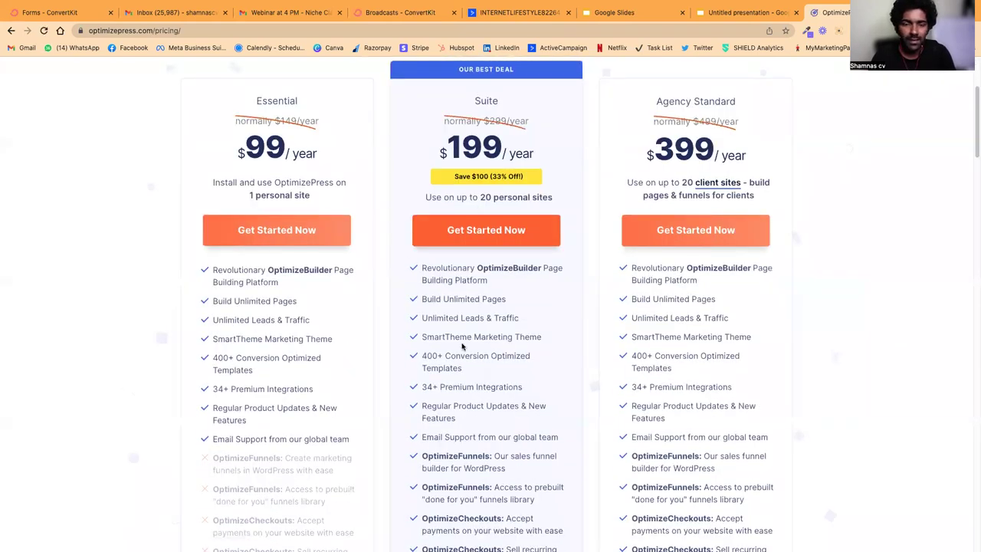
pyautogui.scroll(-3, 464, 346)
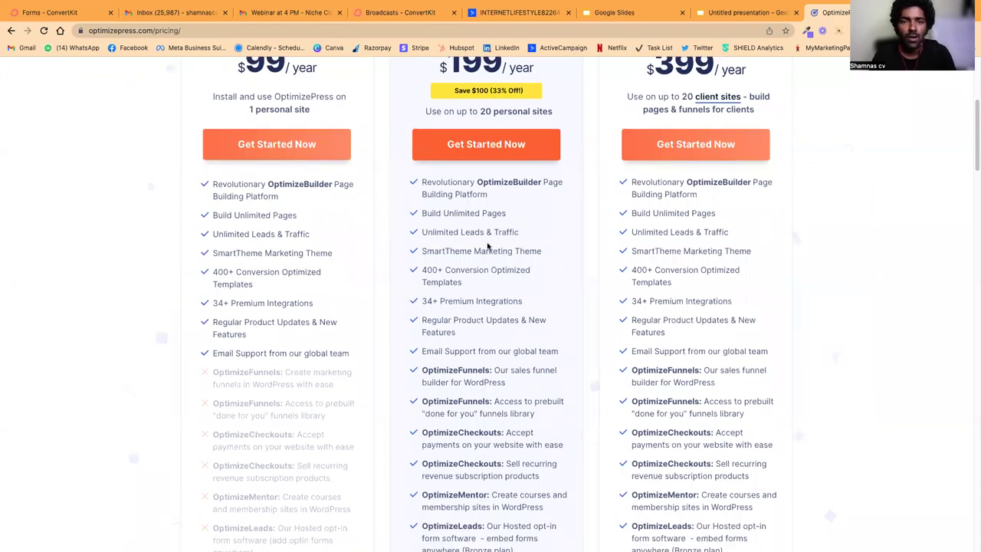
pyautogui.scroll(2, 485, 262)
pyautogui.scroll(5, 485, 261)
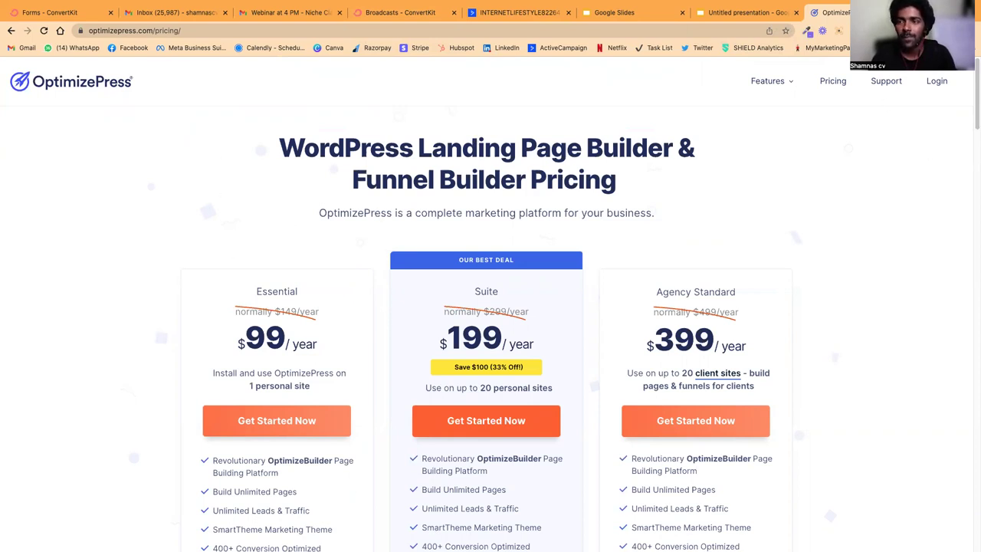
# - Close the OptimizePress tab and load convertkit.com in a new tab
pyautogui.press('super+w')
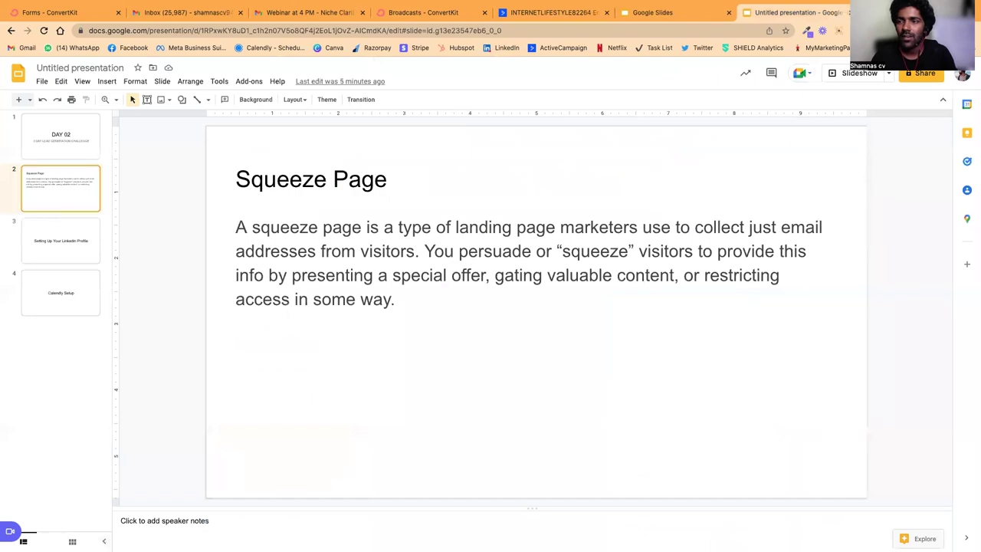
pyautogui.press('super+t')
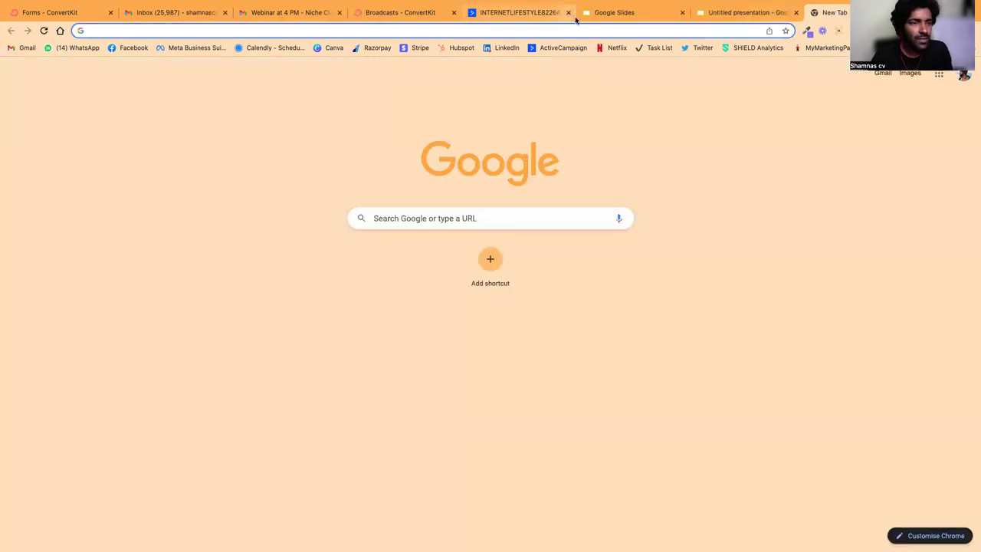
pyautogui.write('convert')
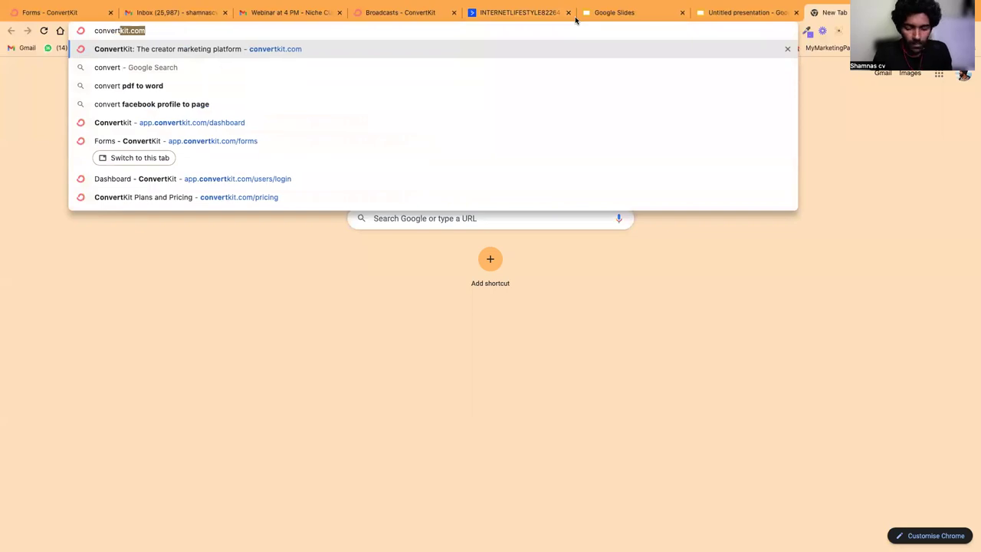
pyautogui.press('Return')
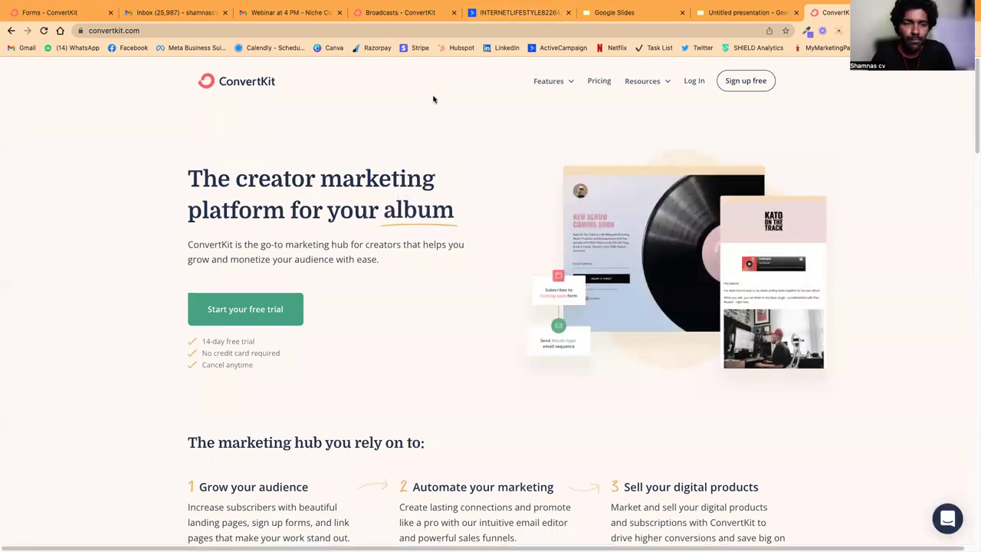
# - Review ConvertKit pricing: Free $0, Creator $9 and Creator Pro $25 per month
pyautogui.click(597, 80)
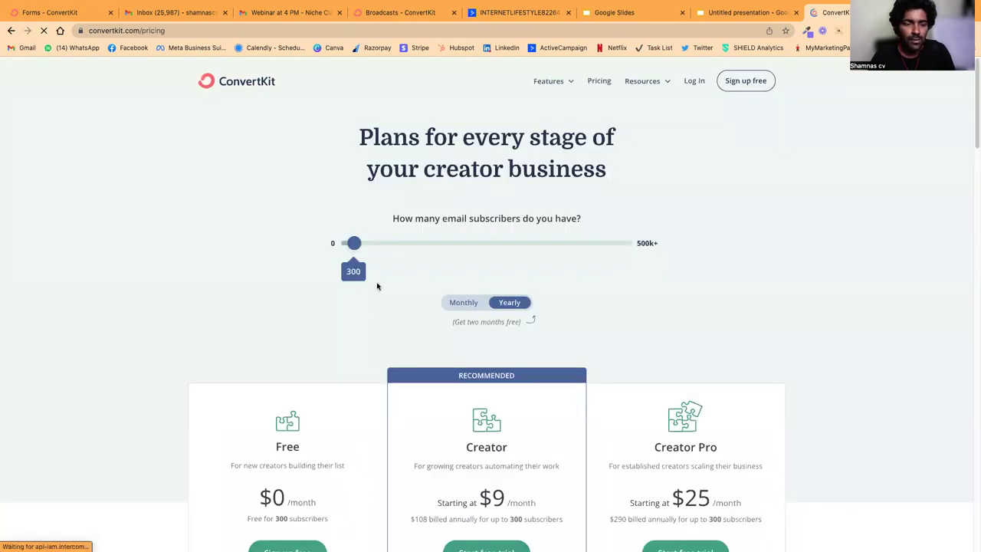
pyautogui.scroll(-5, 376, 286)
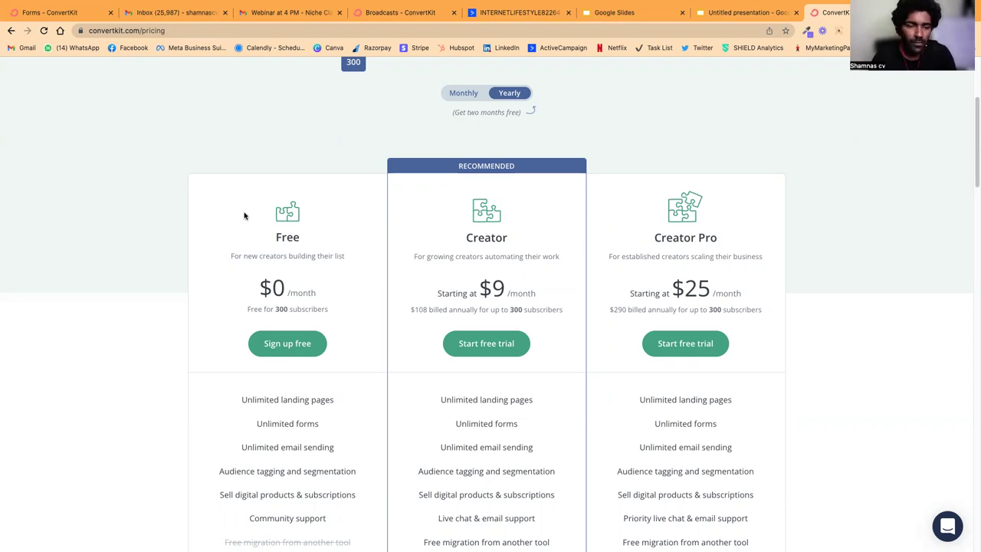
pyautogui.scroll(-4, 245, 215)
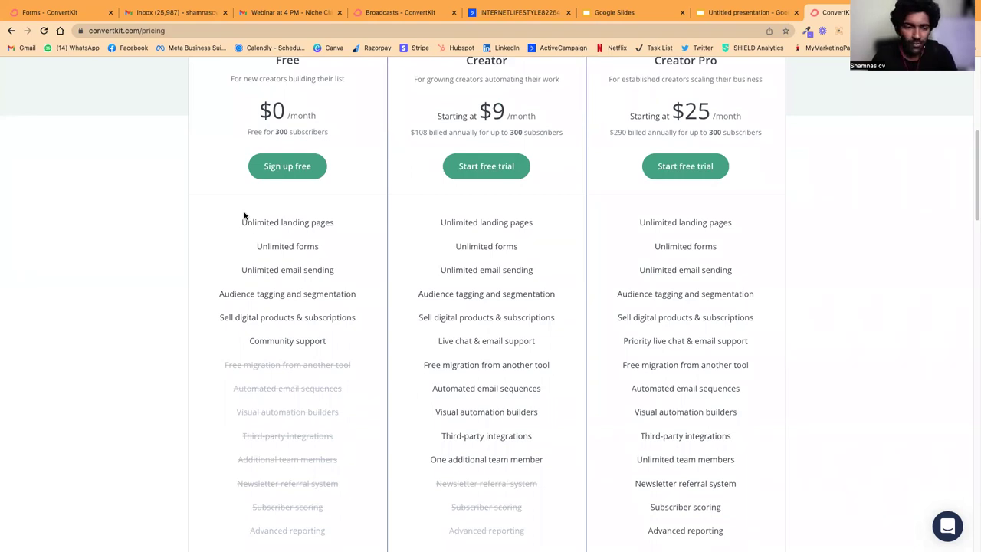
pyautogui.scroll(-3, 279, 305)
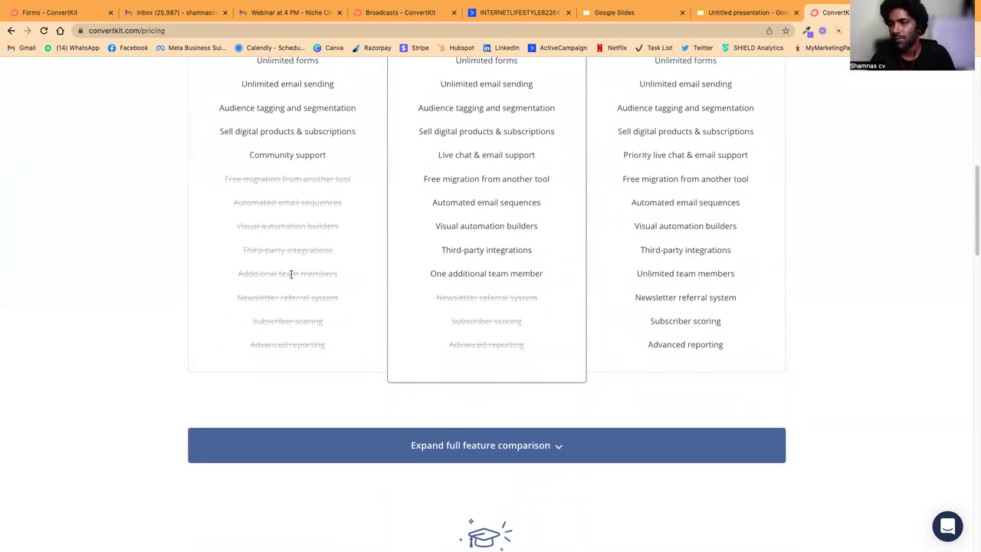
pyautogui.scroll(2, 294, 268)
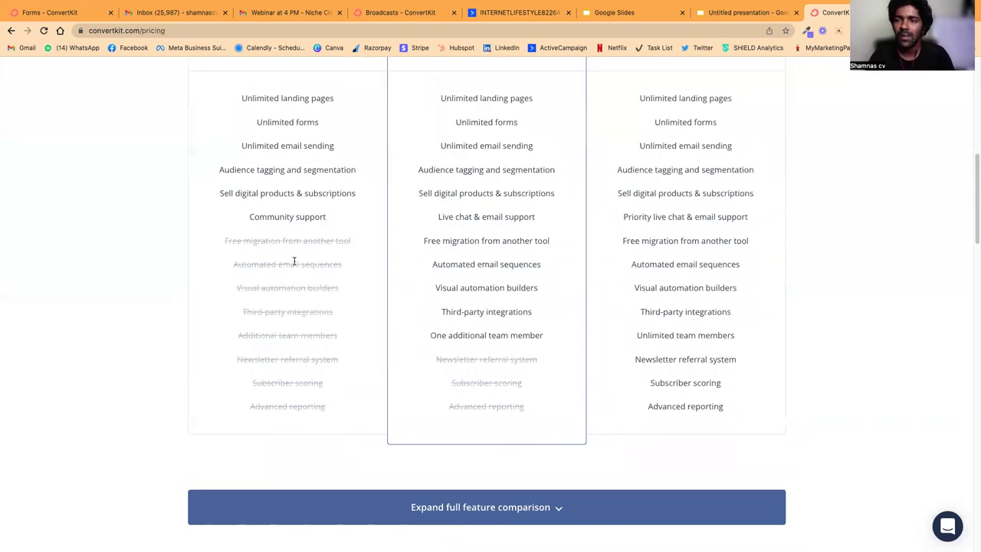
pyautogui.scroll(3, 295, 260)
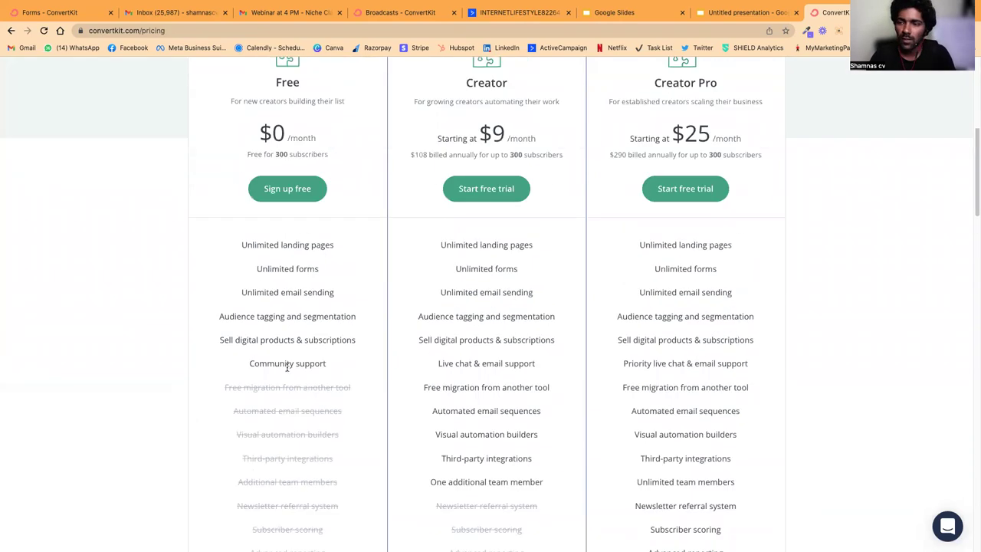
pyautogui.scroll(3, 324, 292)
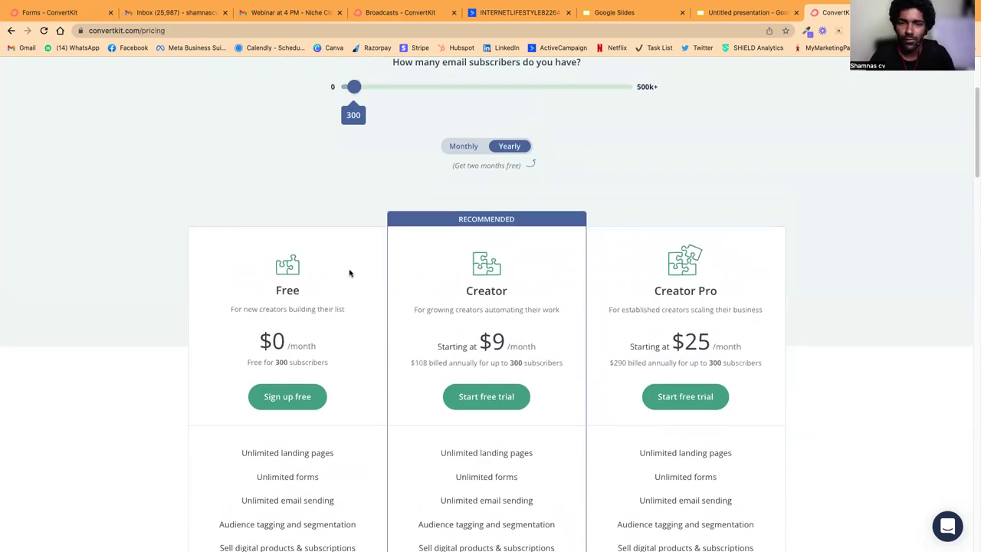
pyautogui.scroll(3, 359, 268)
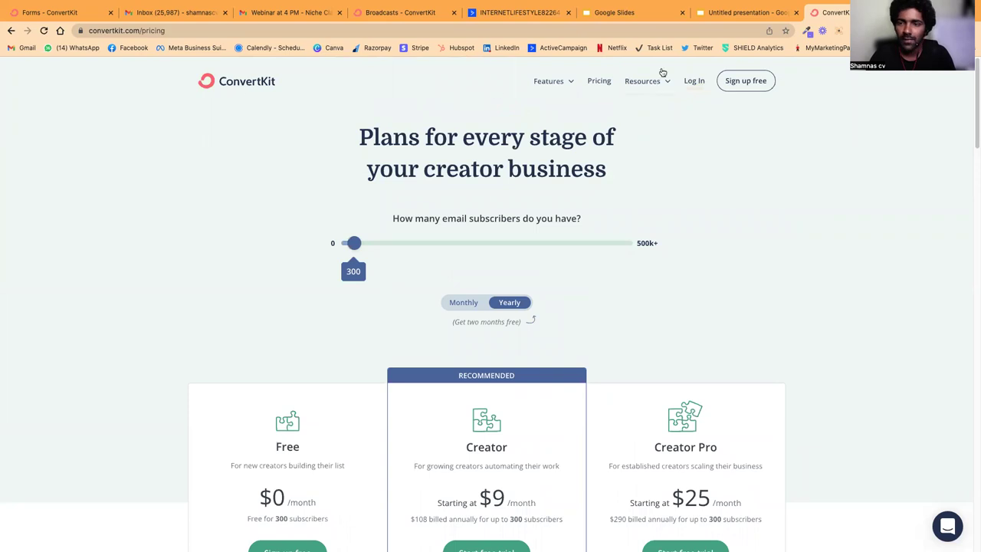
# - Log in to ConvertKit and look over the dashboard's 19 total subscribers
pyautogui.click(696, 82)
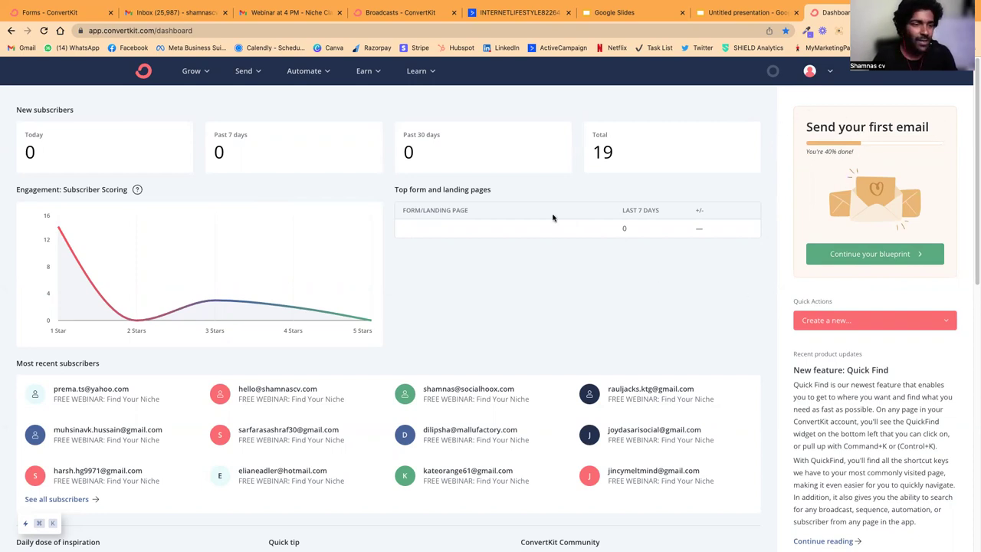
pyautogui.scroll(-5, 225, 367)
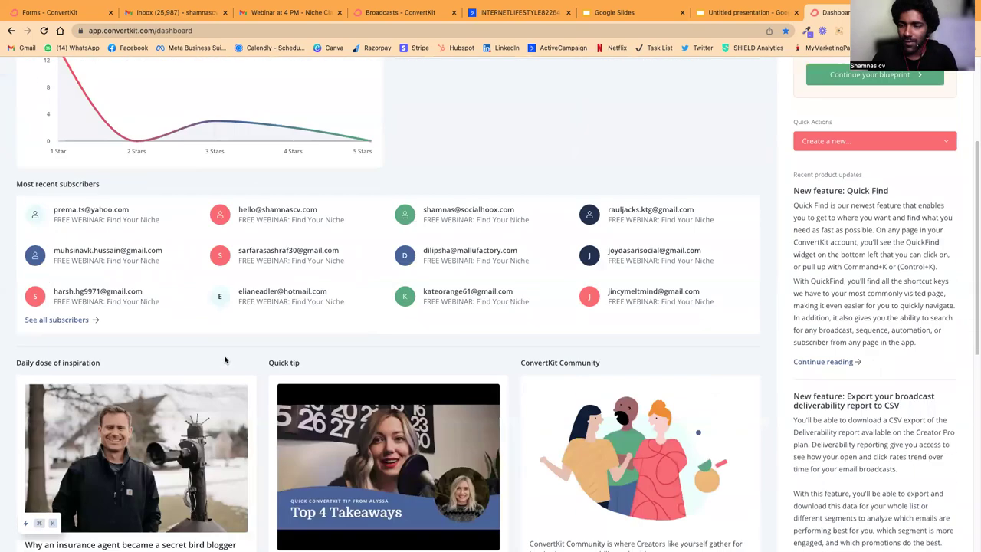
pyautogui.scroll(5, 257, 230)
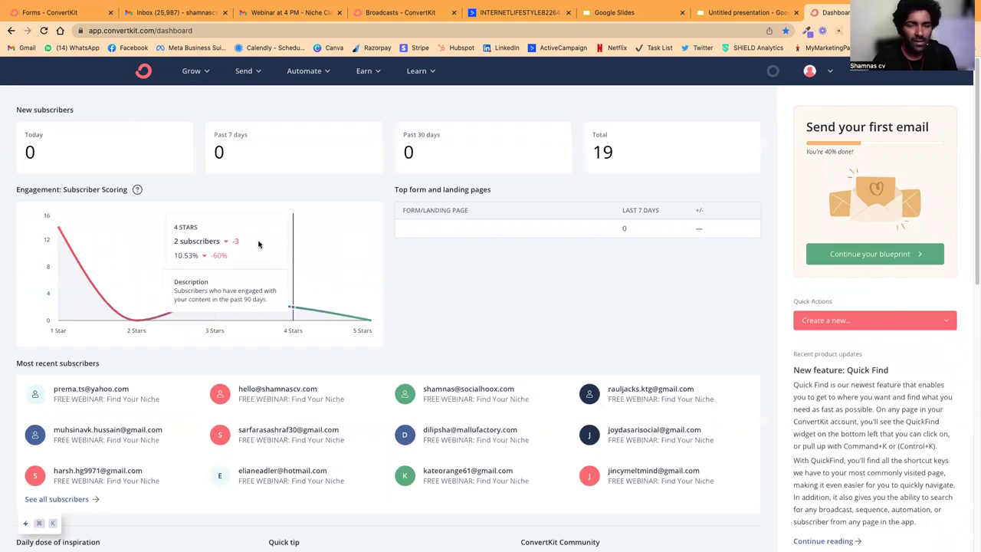
# - Go to Landing Pages & Forms from the Grow menu
pyautogui.click(196, 73)
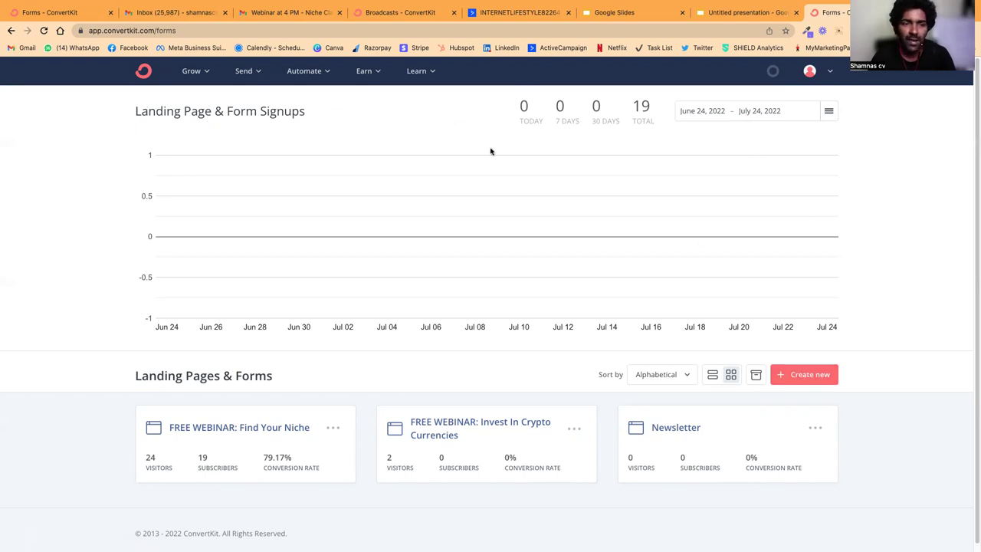
pyautogui.click(805, 378)
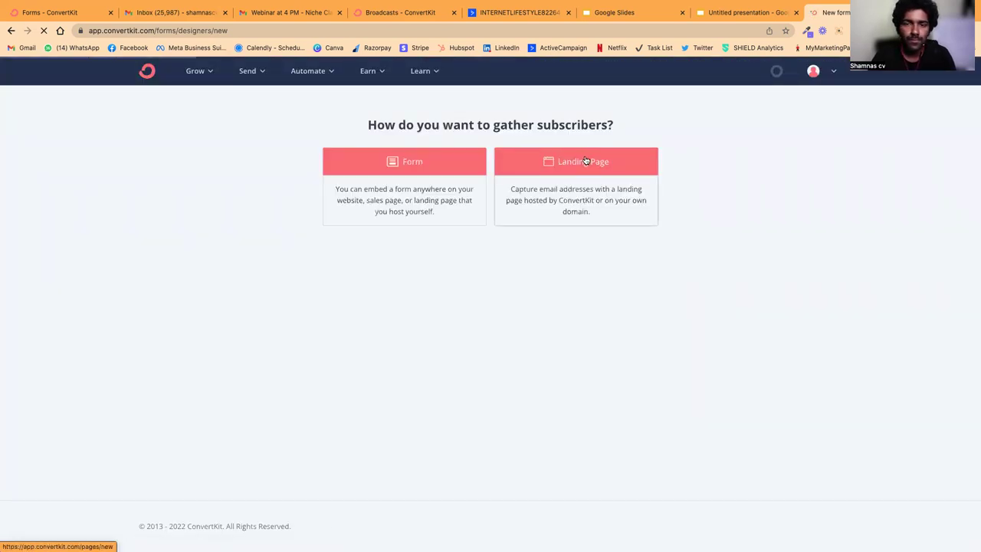
pyautogui.click(585, 158)
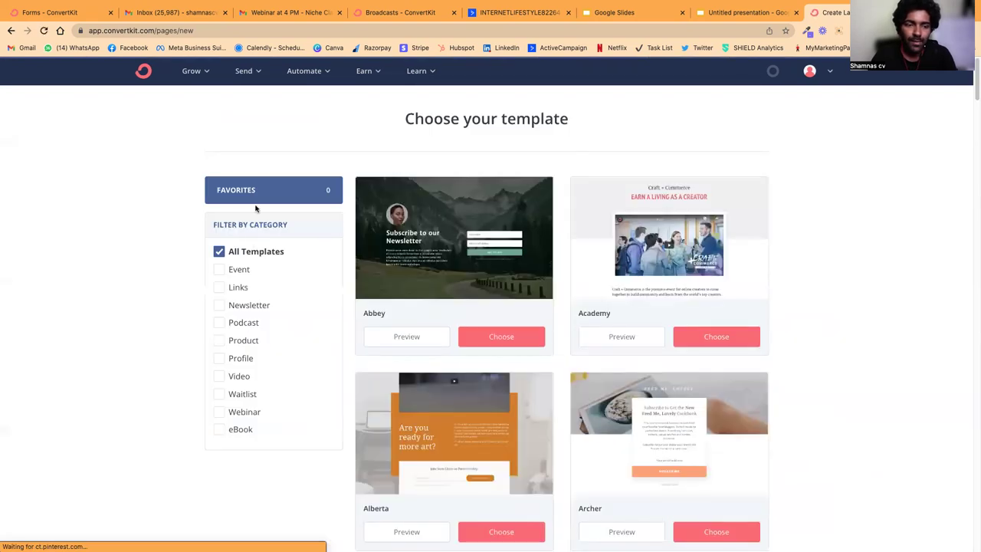
pyautogui.scroll(-4, 690, 363)
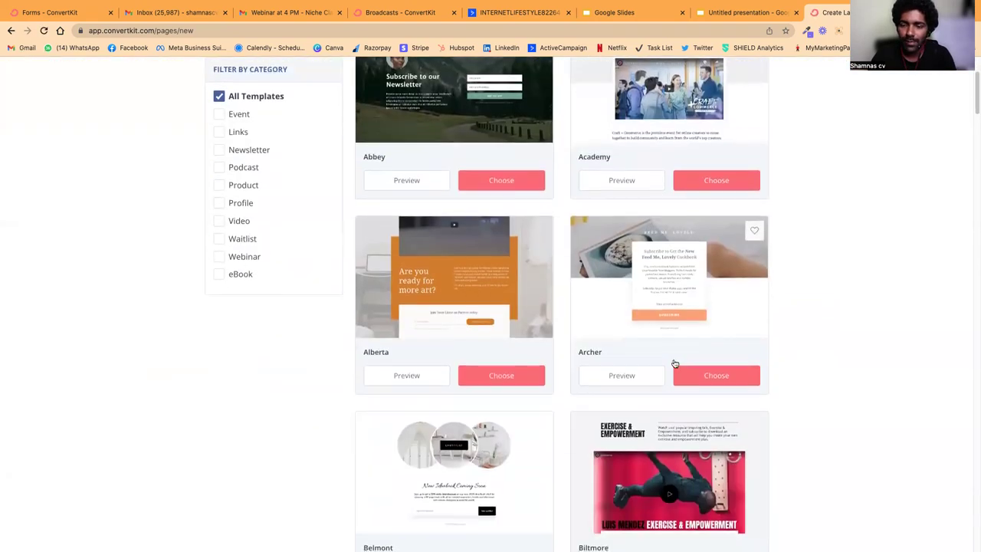
pyautogui.scroll(-15, 675, 363)
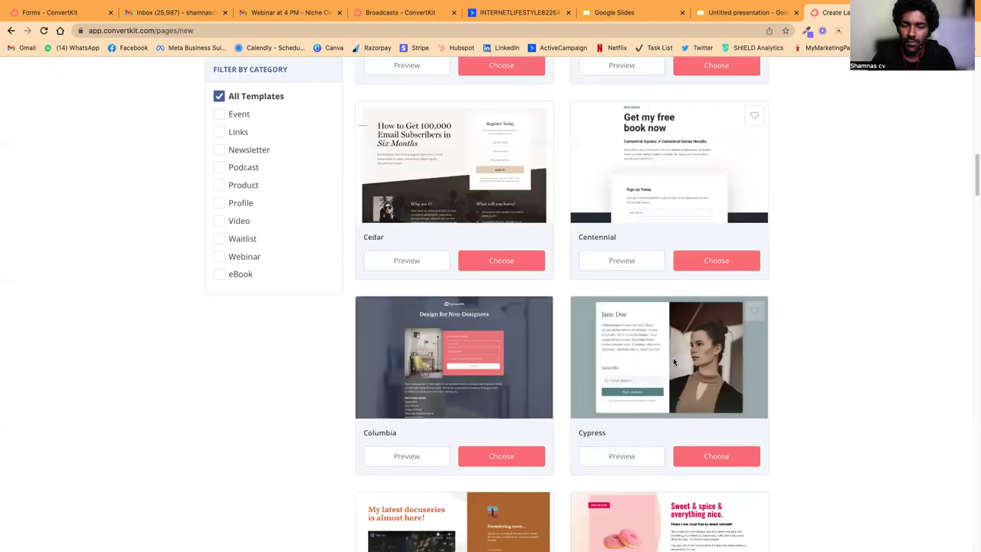
pyautogui.scroll(-15, 673, 357)
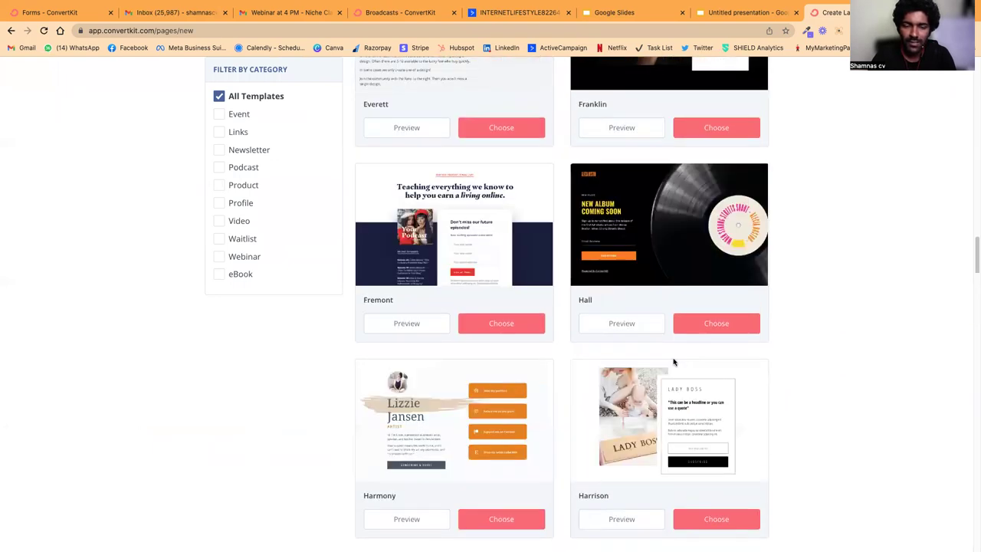
pyautogui.scroll(-20, 673, 362)
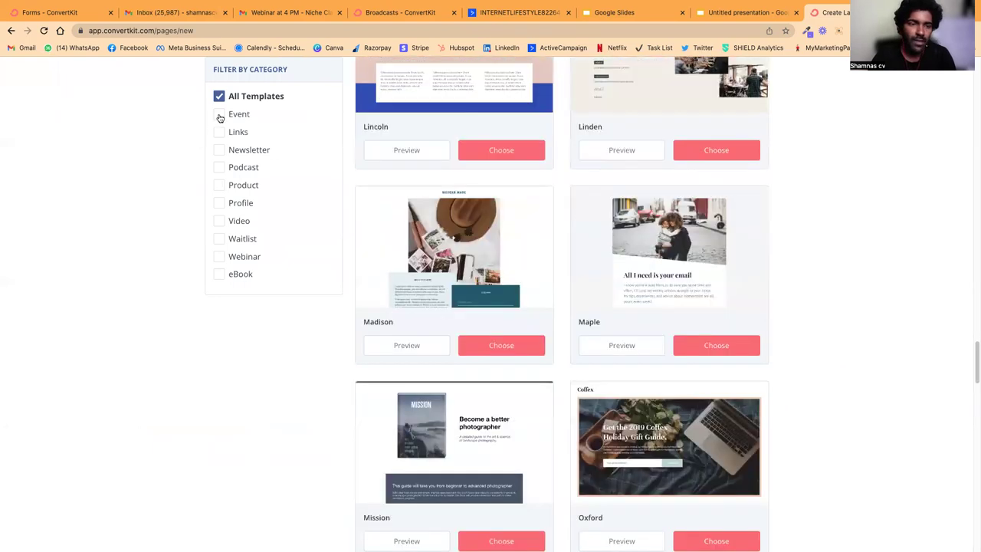
pyautogui.click(220, 115)
pyautogui.scroll(8, 491, 268)
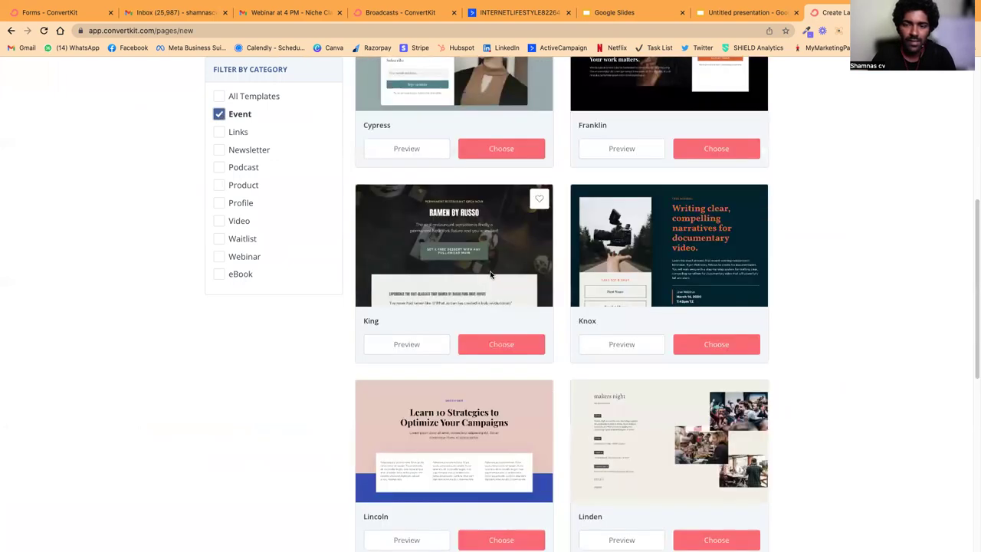
pyautogui.scroll(4, 486, 278)
pyautogui.click(219, 288)
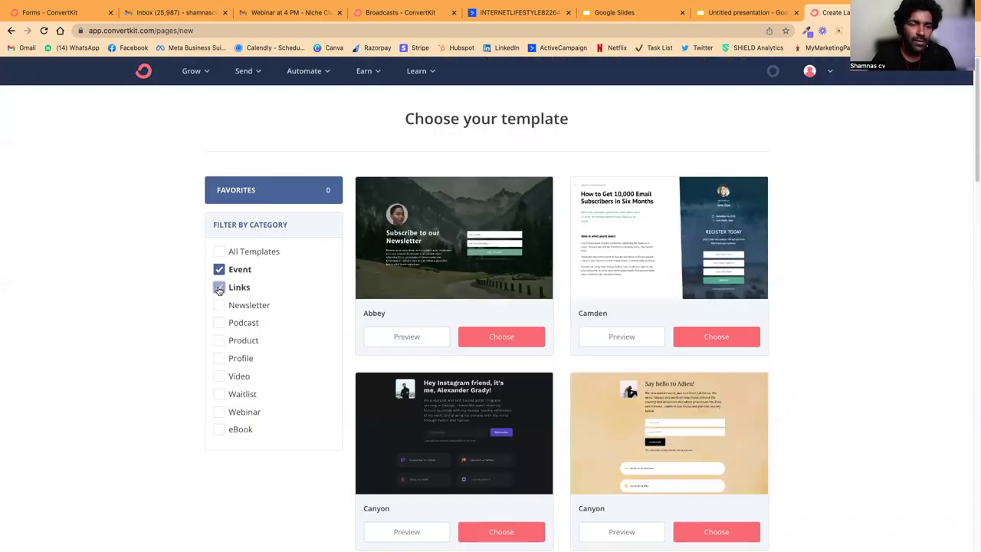
pyautogui.click(220, 305)
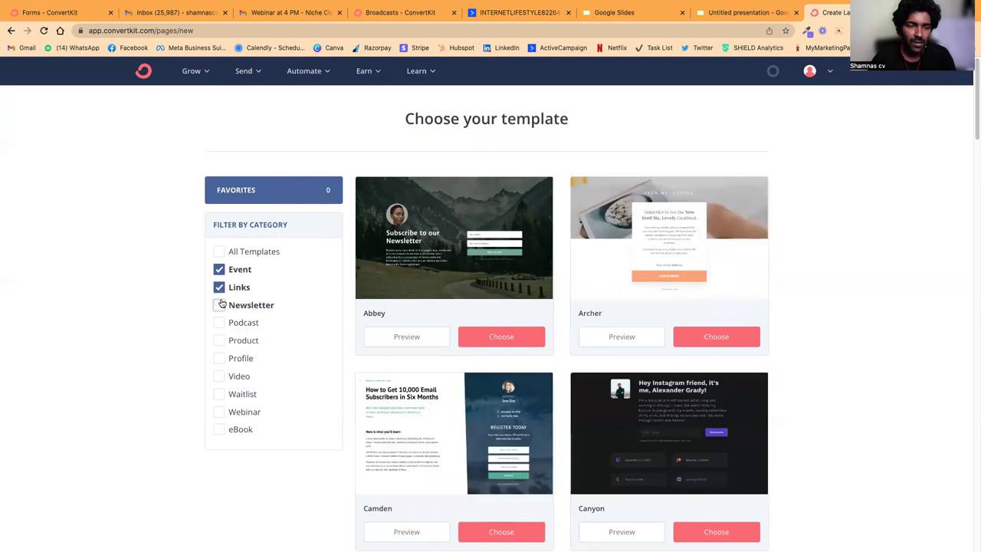
pyautogui.click(220, 288)
pyautogui.click(219, 269)
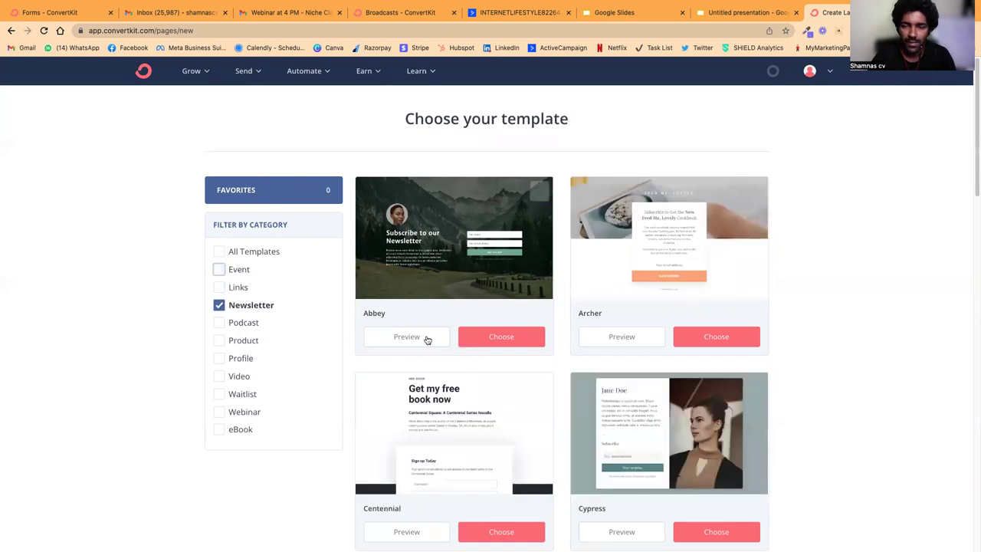
pyautogui.click(219, 305)
pyautogui.click(220, 339)
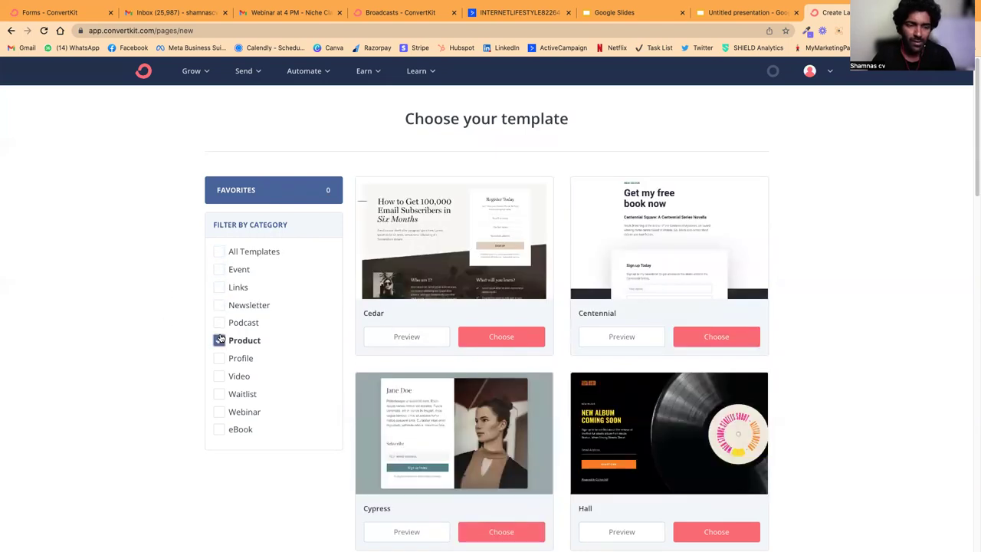
pyautogui.scroll(-10, 560, 330)
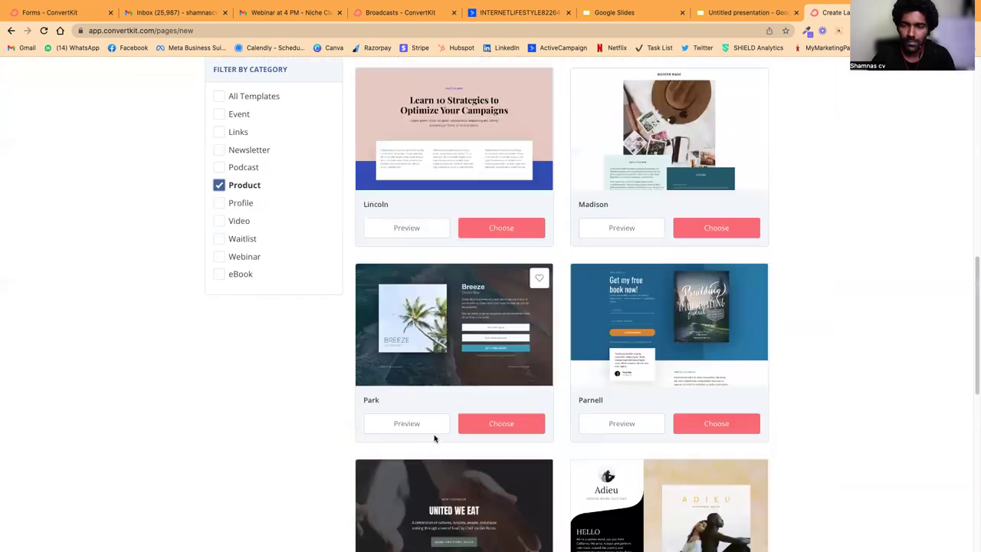
pyautogui.scroll(-8, 433, 439)
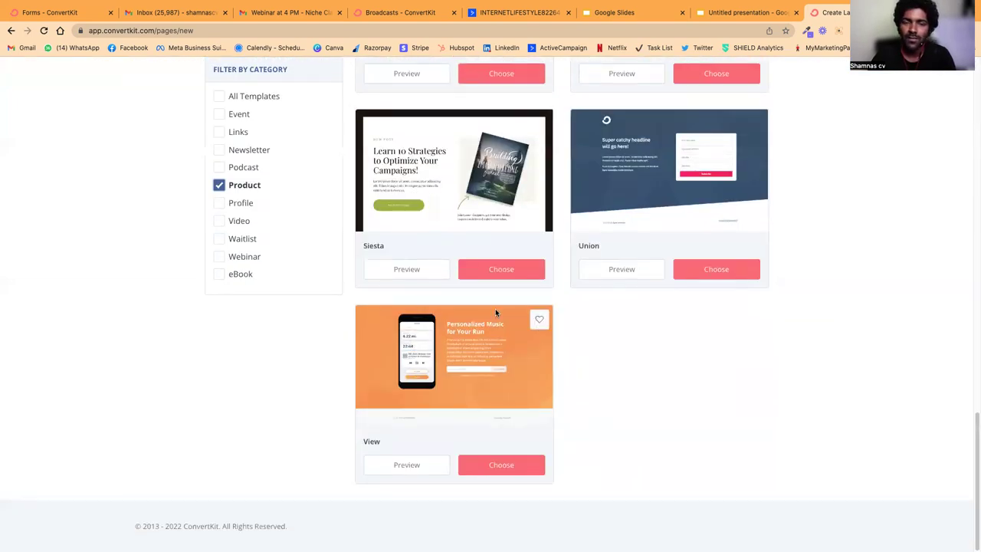
pyautogui.scroll(18, 498, 314)
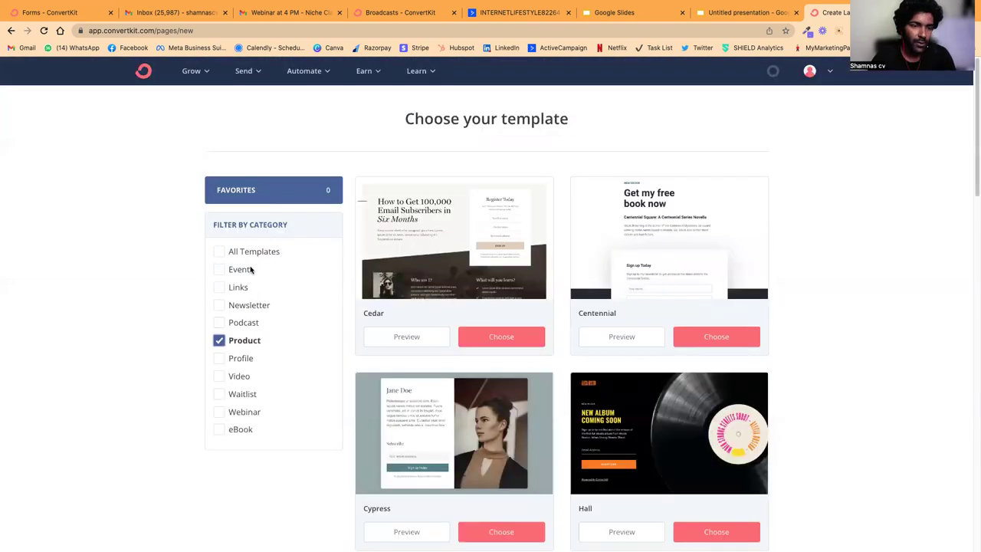
pyautogui.click(220, 251)
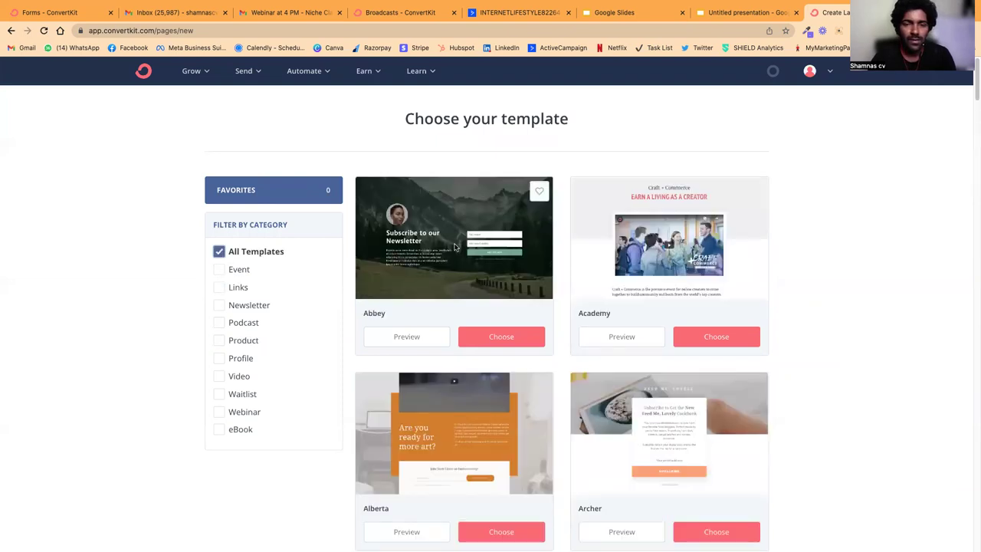
pyautogui.scroll(-3, 569, 343)
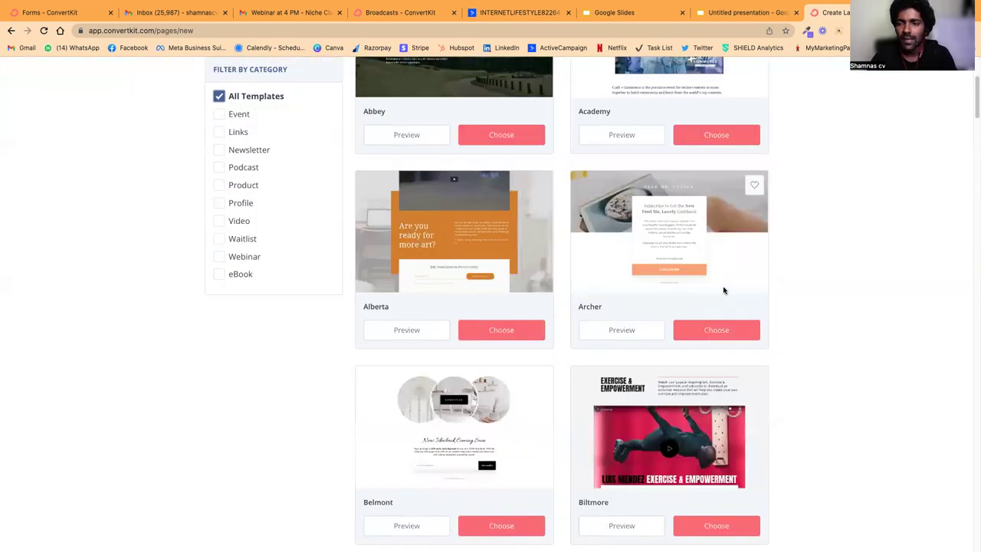
pyautogui.scroll(3, 723, 290)
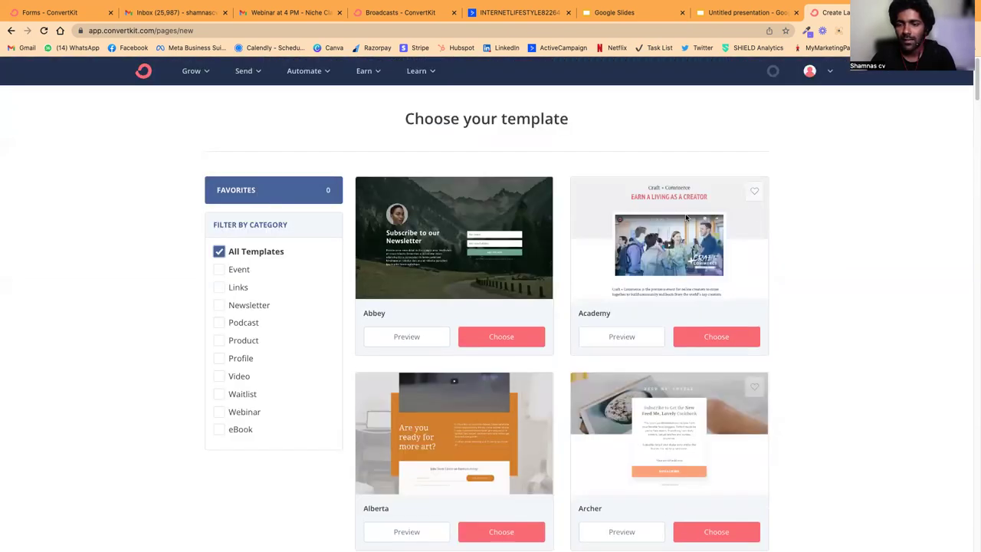
# - Preview the Academy and Abbey landing page templates
pyautogui.click(623, 336)
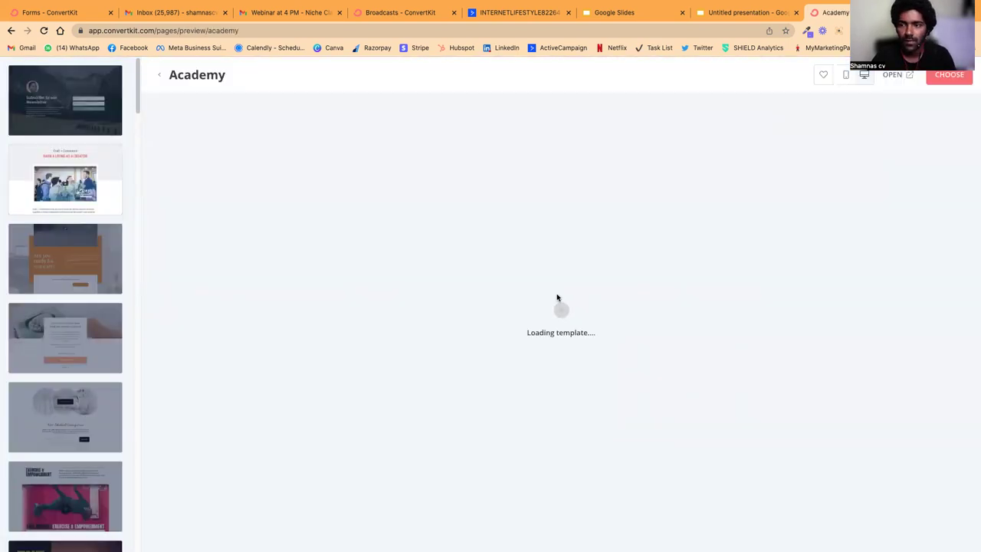
pyautogui.scroll(-5, 557, 297)
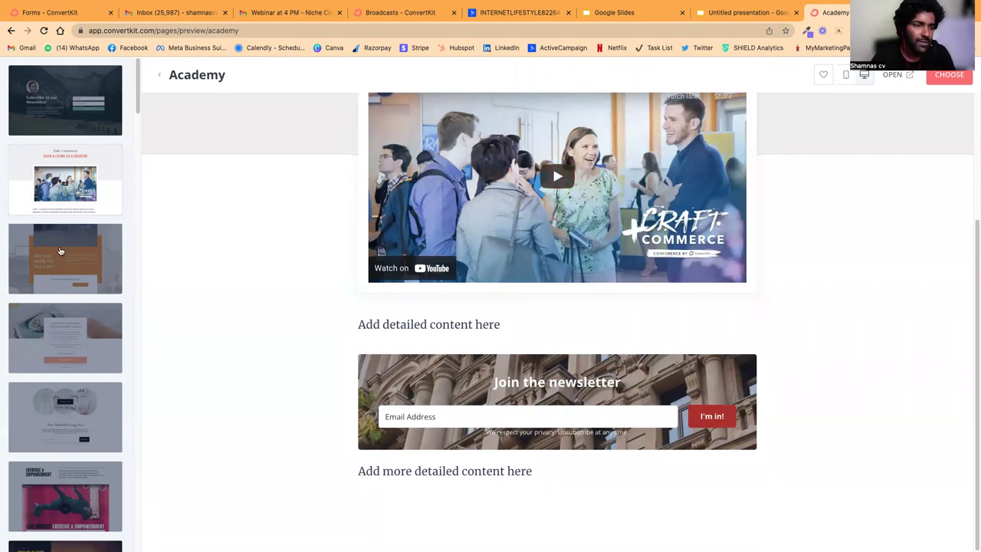
pyautogui.click(46, 104)
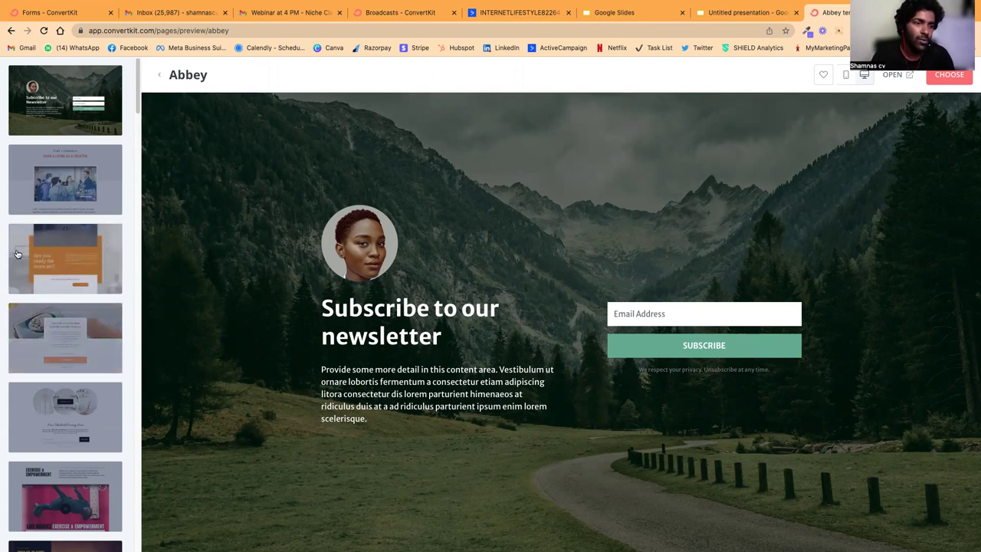
pyautogui.scroll(-10, 65, 215)
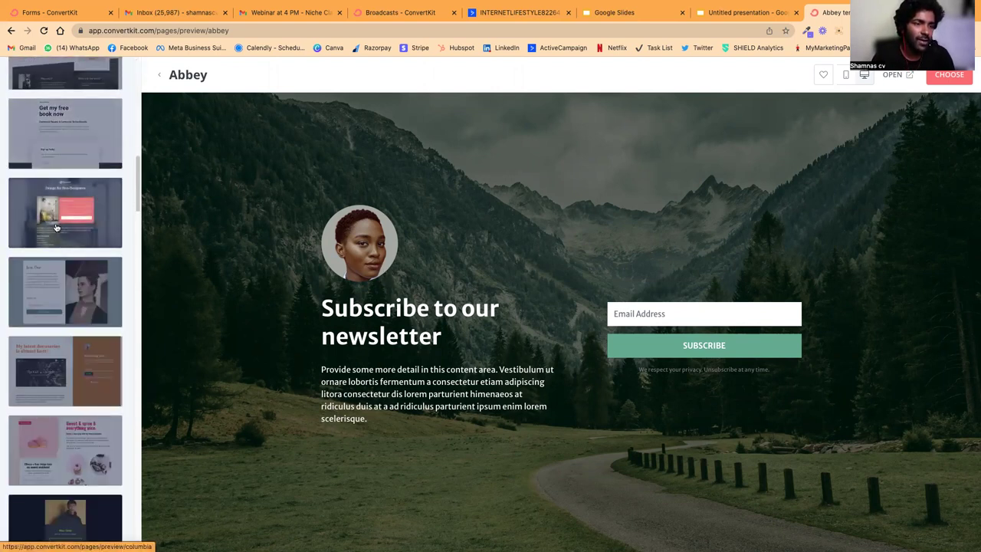
# - Preview the Columbia template and look through its Design for Non-Designers page
pyautogui.click(55, 227)
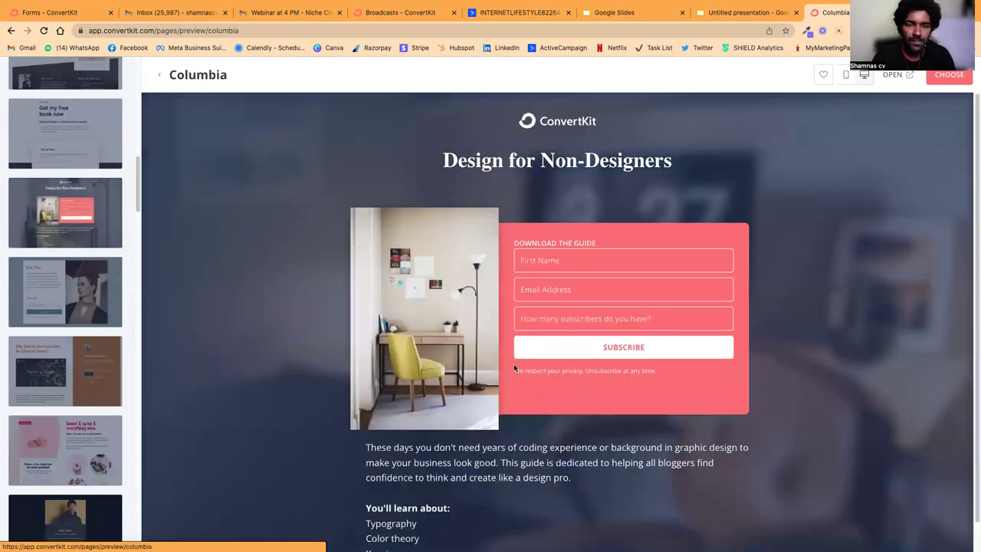
pyautogui.scroll(-1, 428, 351)
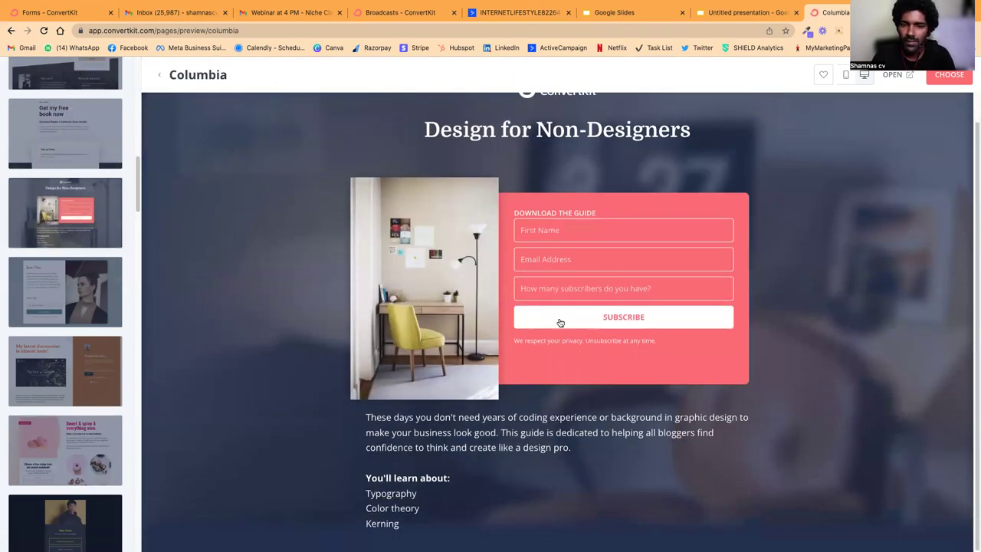
pyautogui.scroll(1, 471, 274)
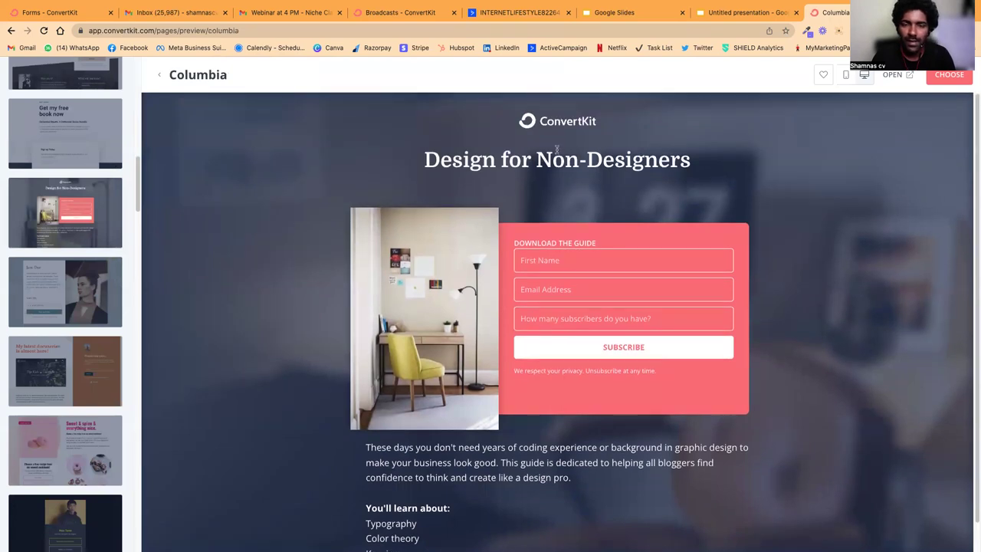
pyautogui.tripleClick(539, 160)
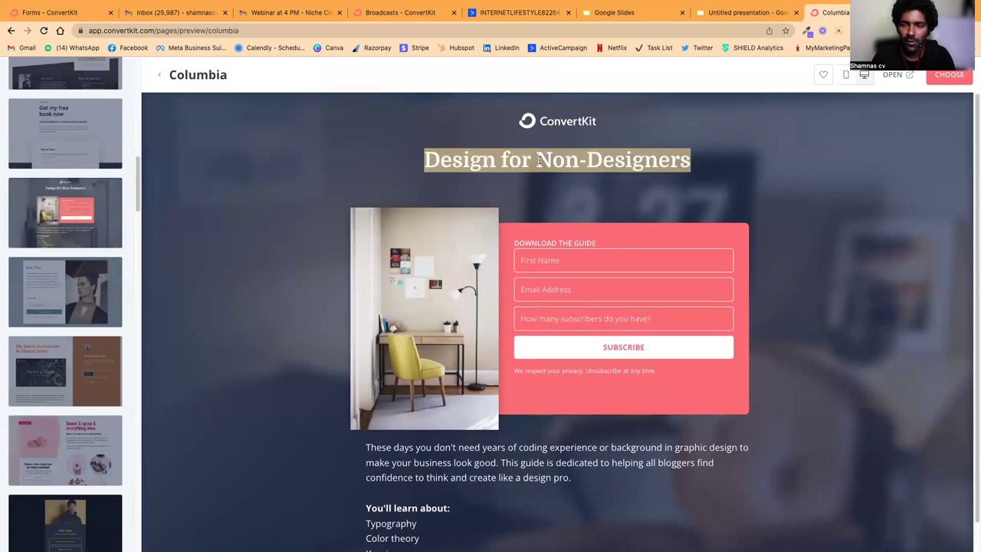
pyautogui.click(497, 160)
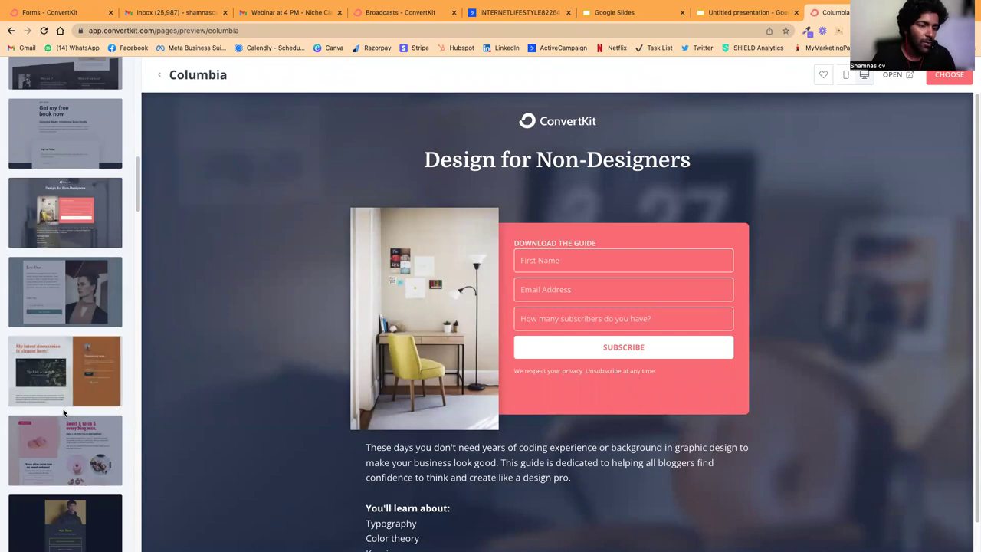
pyautogui.scroll(-6, 66, 411)
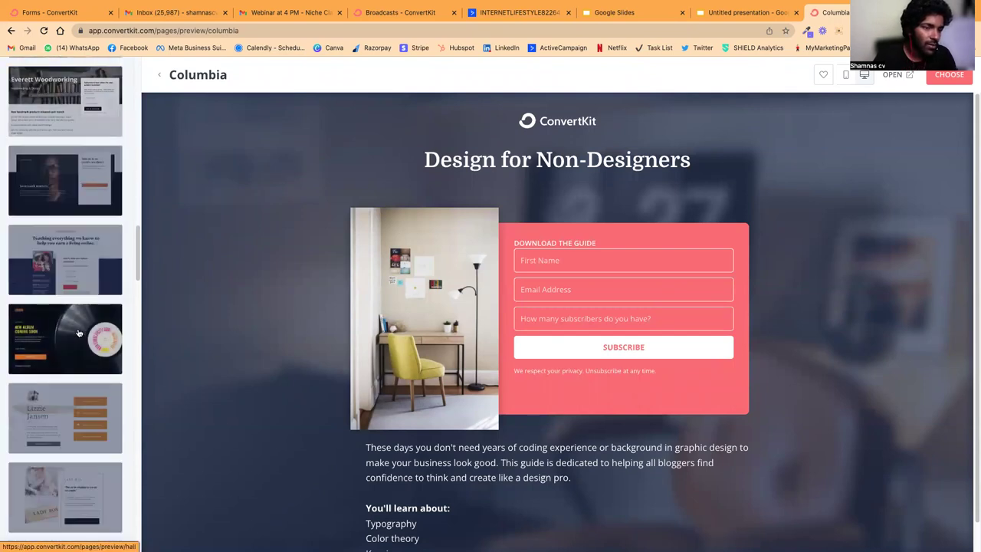
pyautogui.scroll(-10, 78, 332)
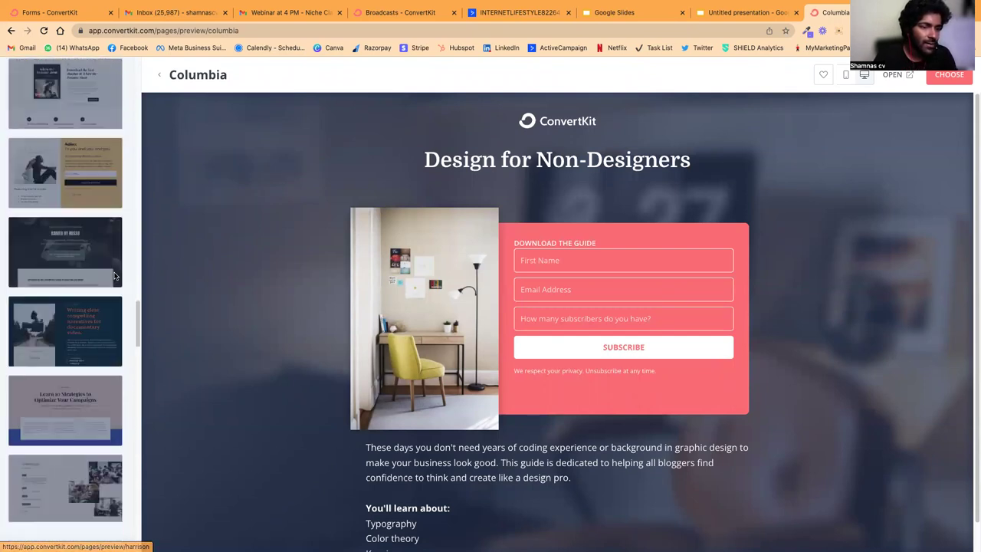
pyautogui.scroll(-10, 115, 276)
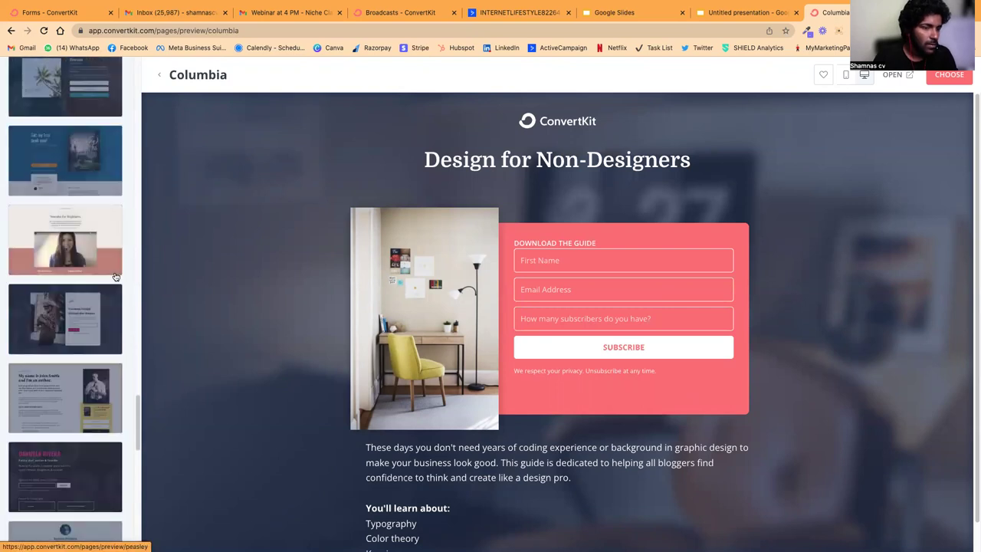
# - Switch the preview to the Parnell ebook template with its 'Get my free book now!' layout
pyautogui.click(91, 152)
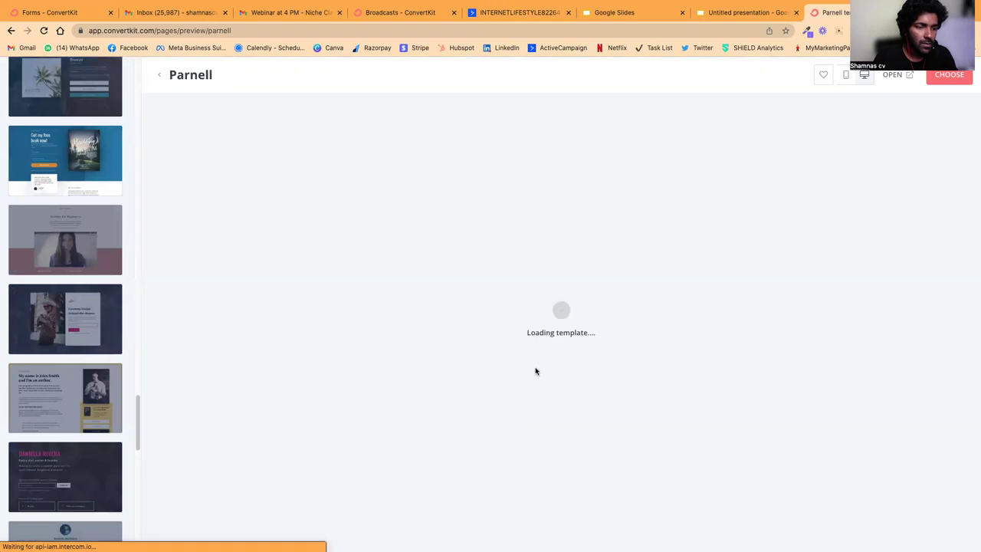
pyautogui.scroll(-3, 542, 353)
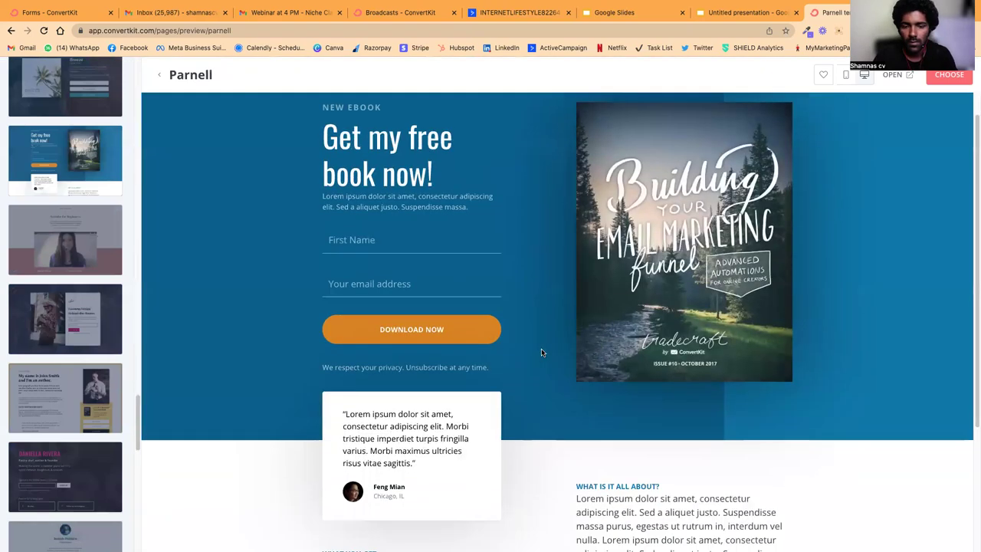
pyautogui.scroll(3, 420, 426)
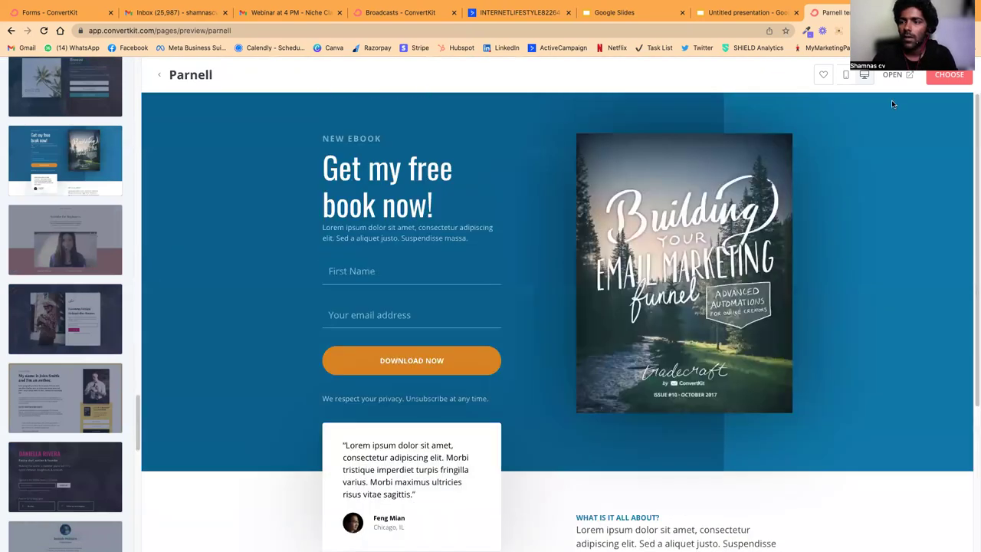
# - Create a landing page from the Parnell template and select its main heading
pyautogui.click(949, 75)
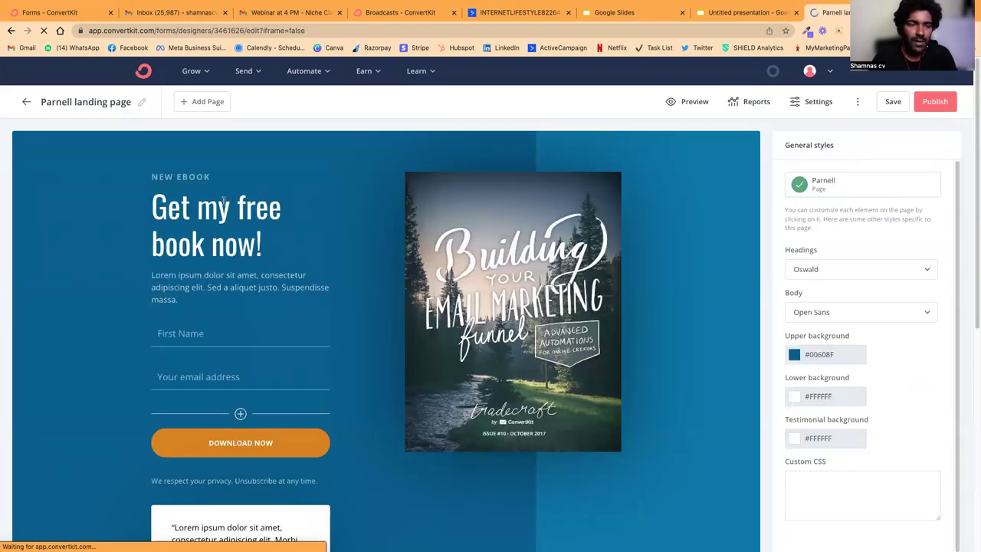
pyautogui.click(212, 214)
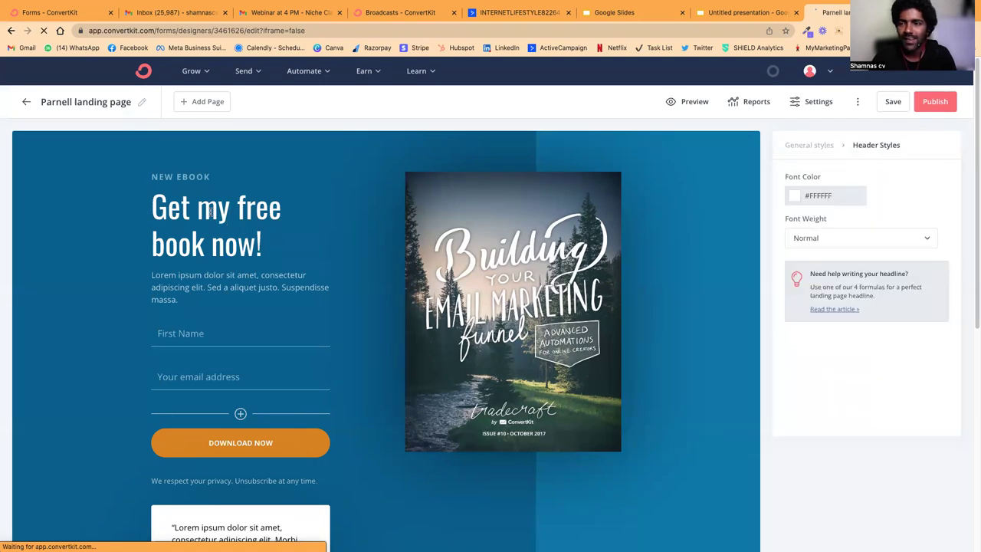
pyautogui.click(193, 209)
pyautogui.click(167, 210)
pyautogui.tripleClick(166, 210)
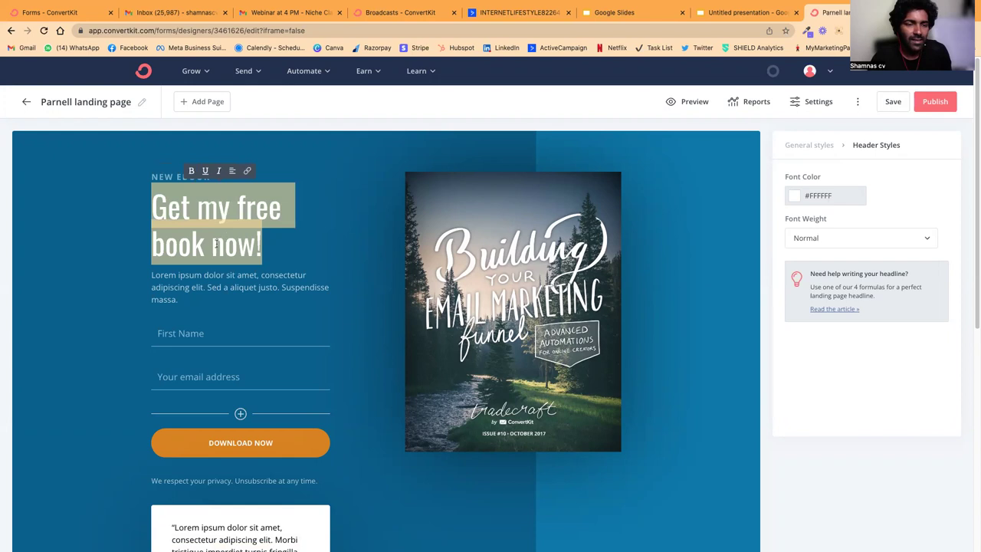
pyautogui.click(220, 248)
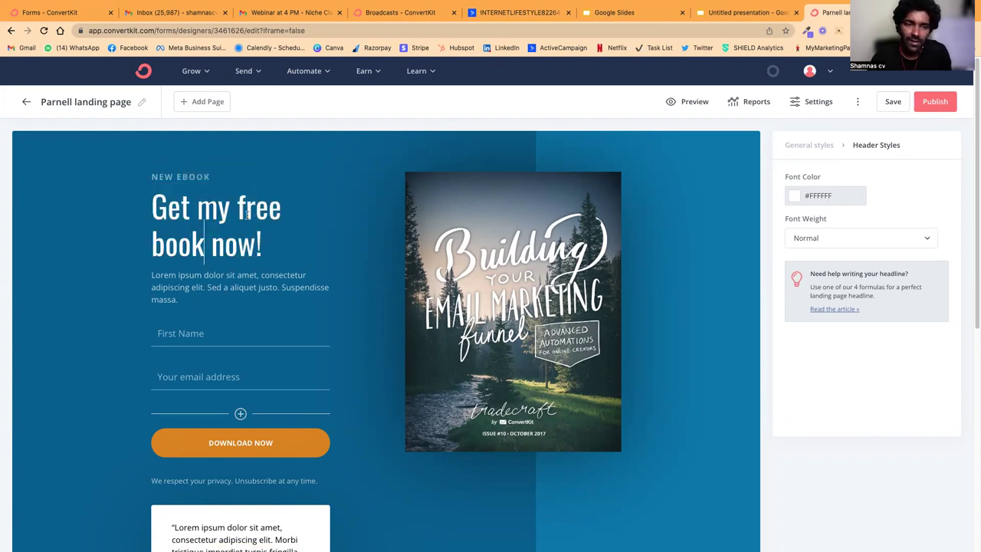
# - Reword the heading to 'Get my secret recipe book!' by replacing free, book and now
pyautogui.click(237, 205)
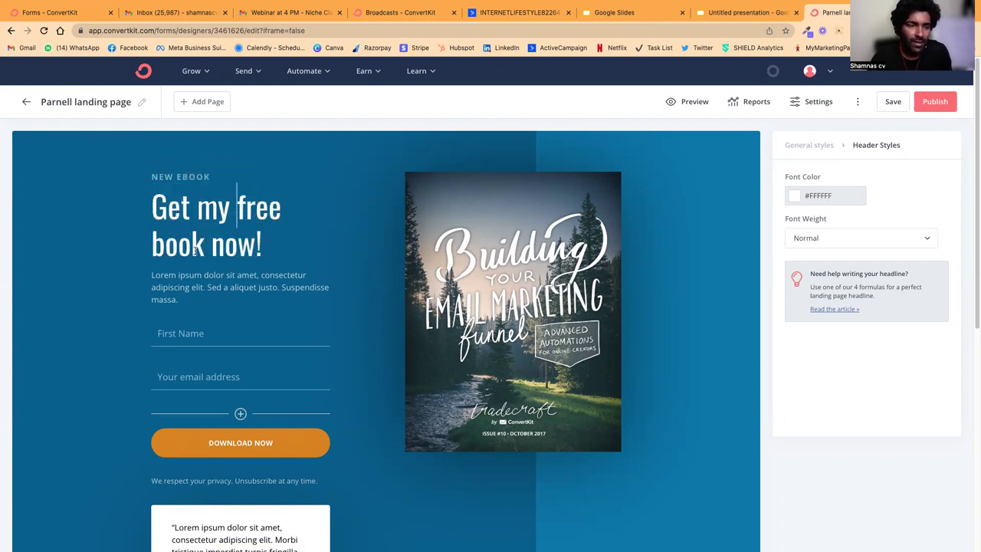
pyautogui.moveTo(153, 245); pyautogui.dragTo(202, 245)
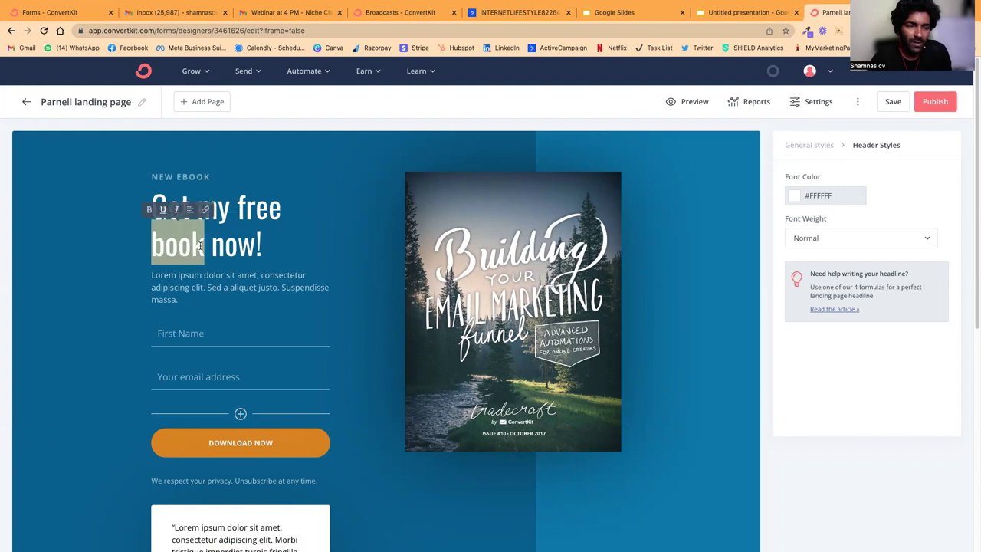
pyautogui.click(244, 206)
pyautogui.moveTo(237, 206); pyautogui.dragTo(279, 209)
pyautogui.write('secret')
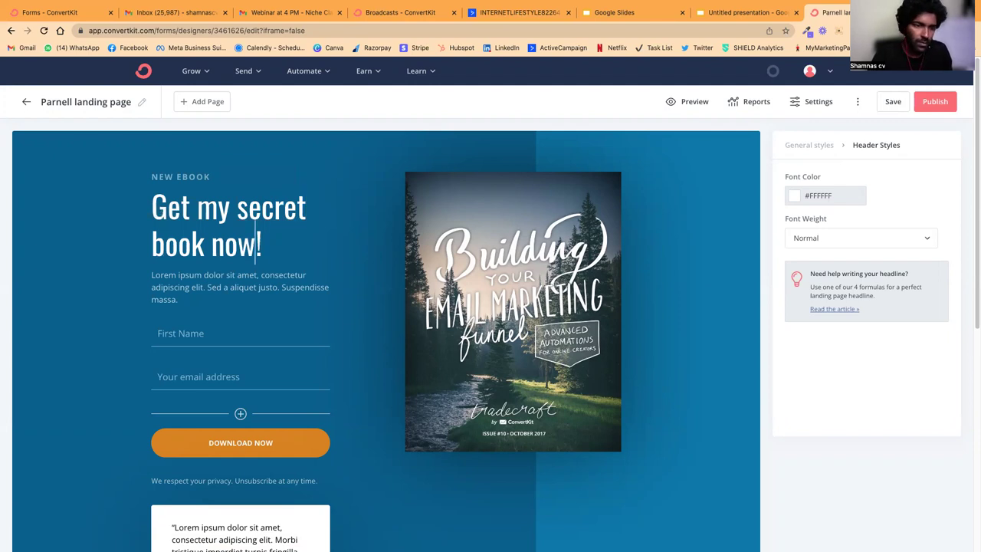
pyautogui.click(204, 244)
pyautogui.press('BackSpace')
pyautogui.press('BackSpace')
pyautogui.press('BackSpace')
pyautogui.press('BackSpace')
pyautogui.press('BackSpace')
pyautogui.write('recipe')
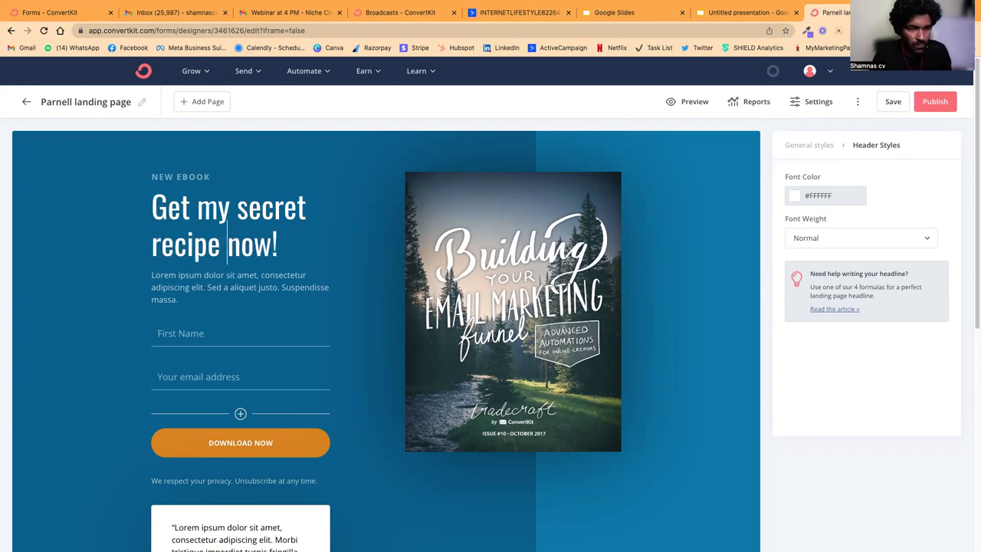
pyautogui.moveTo(227, 243); pyautogui.dragTo(275, 244)
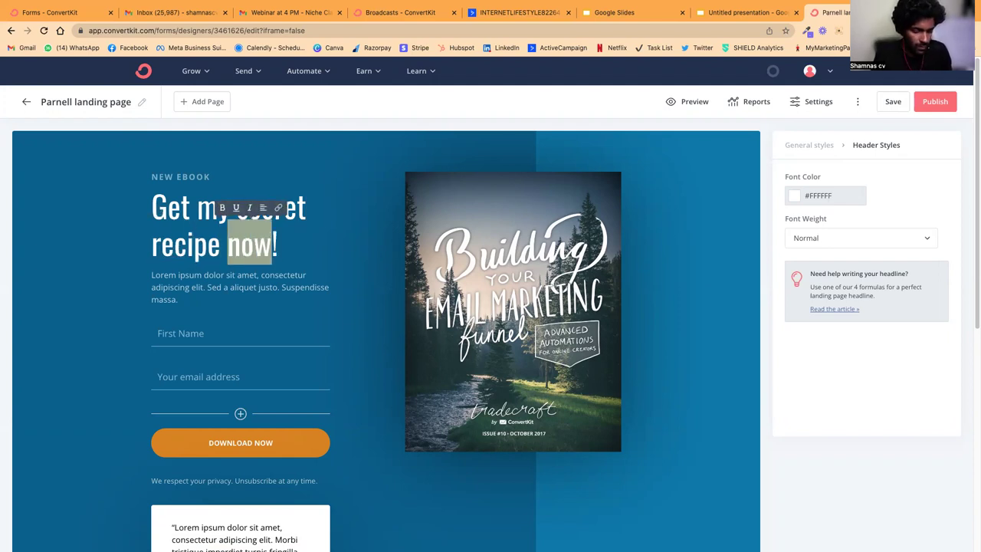
pyautogui.write('book')
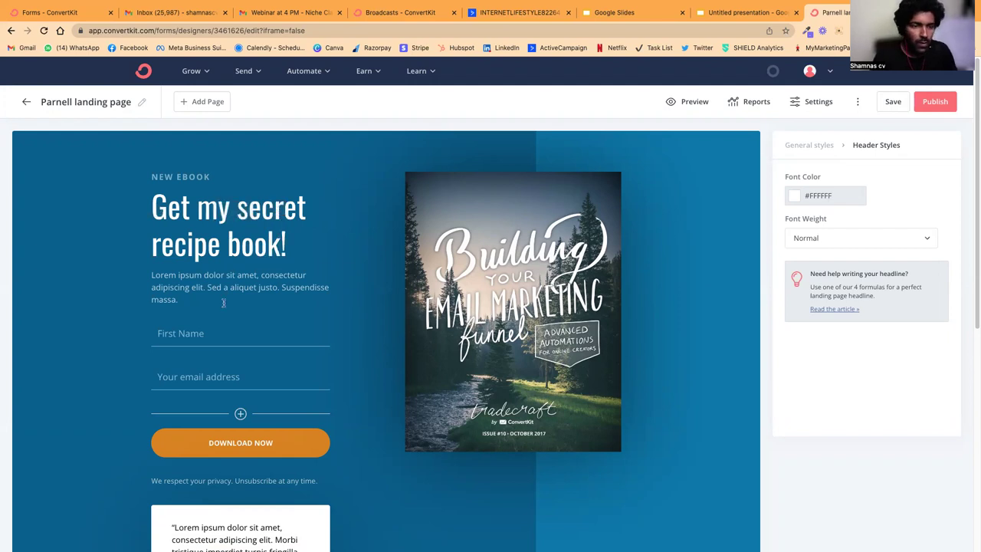
# - Replace the Lorem ipsum paragraph with 'This book is free for a limited time. Download it when it is available'
pyautogui.click(208, 287)
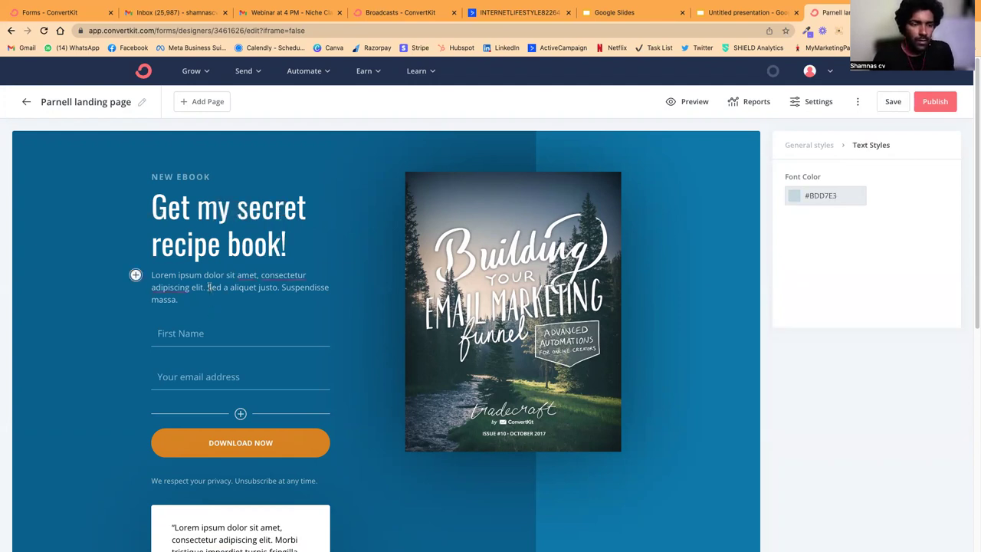
pyautogui.tripleClick(208, 287)
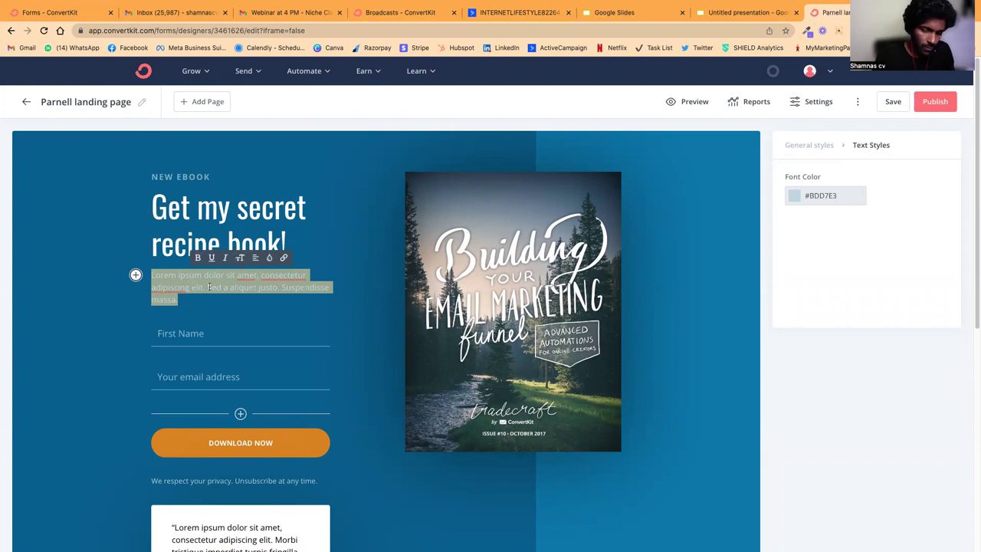
pyautogui.write('This book is free for a limited')
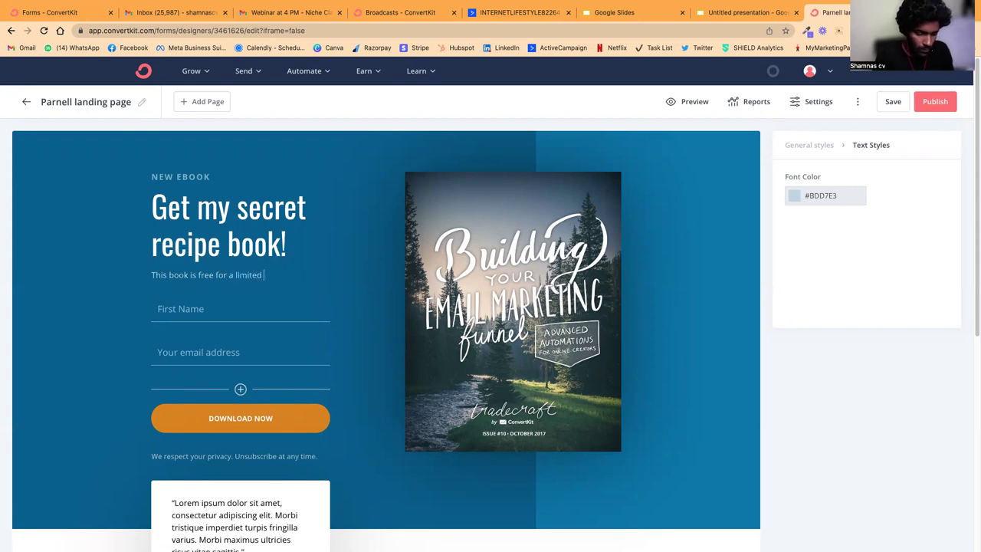
pyautogui.write('ime')
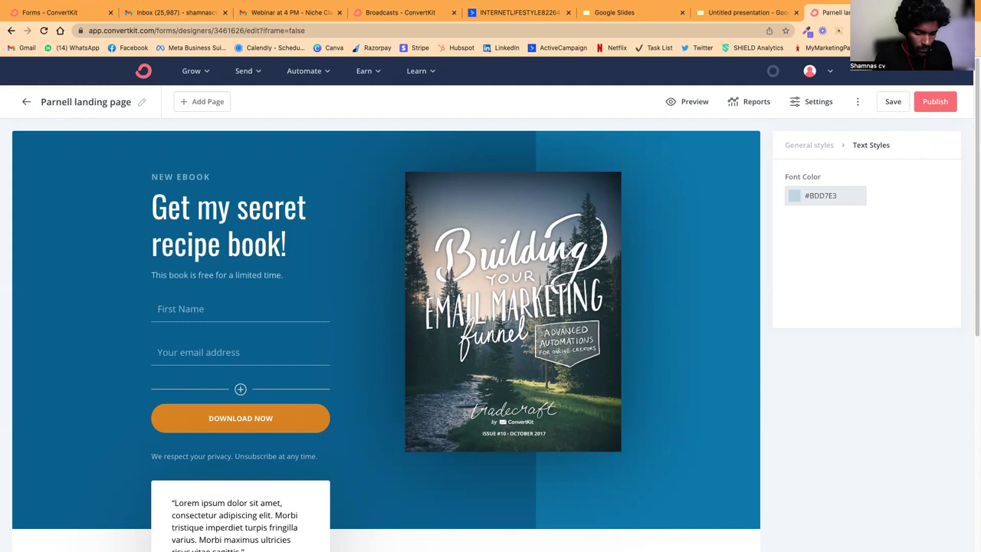
pyautogui.write('. Download it when')
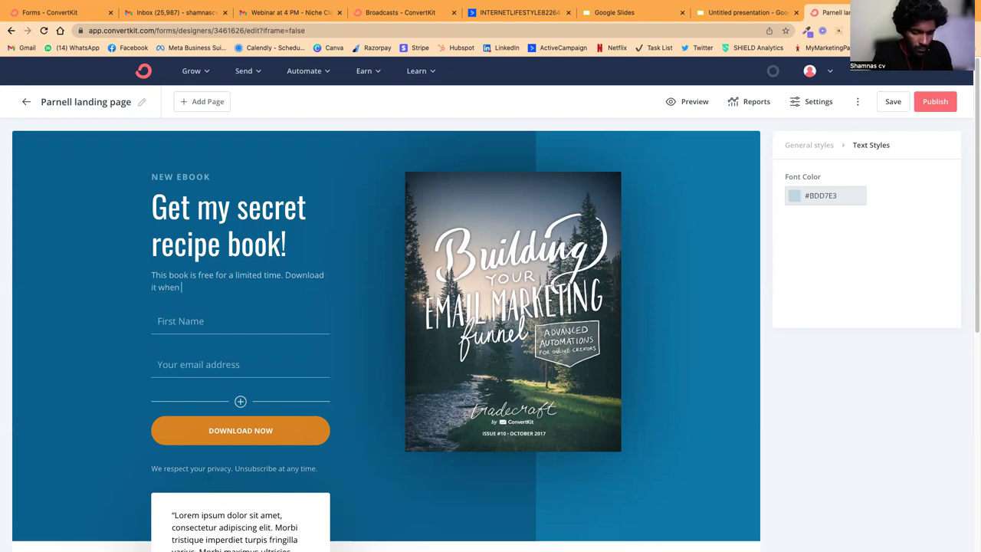
pyautogui.write(' it is available')
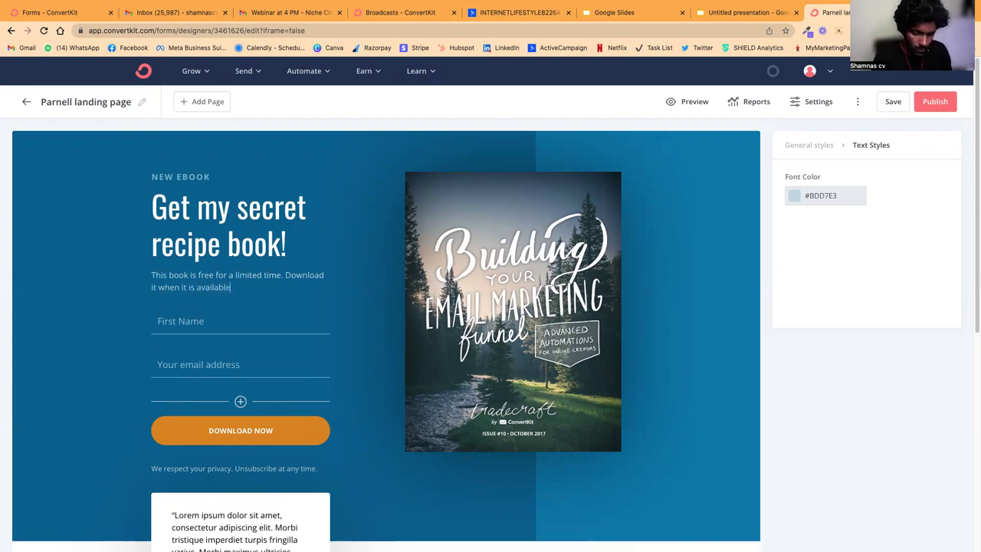
pyautogui.scroll(-2, 241, 309)
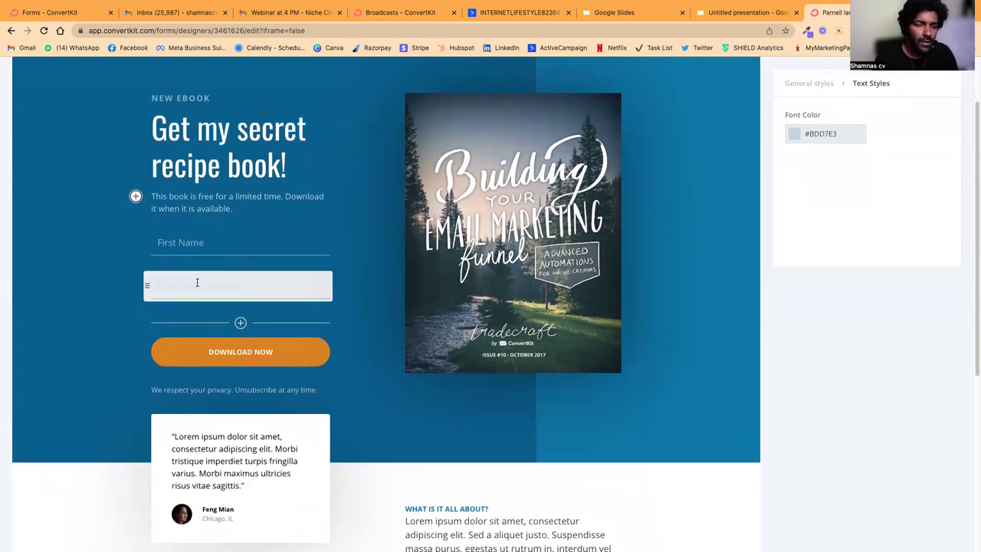
pyautogui.click(195, 285)
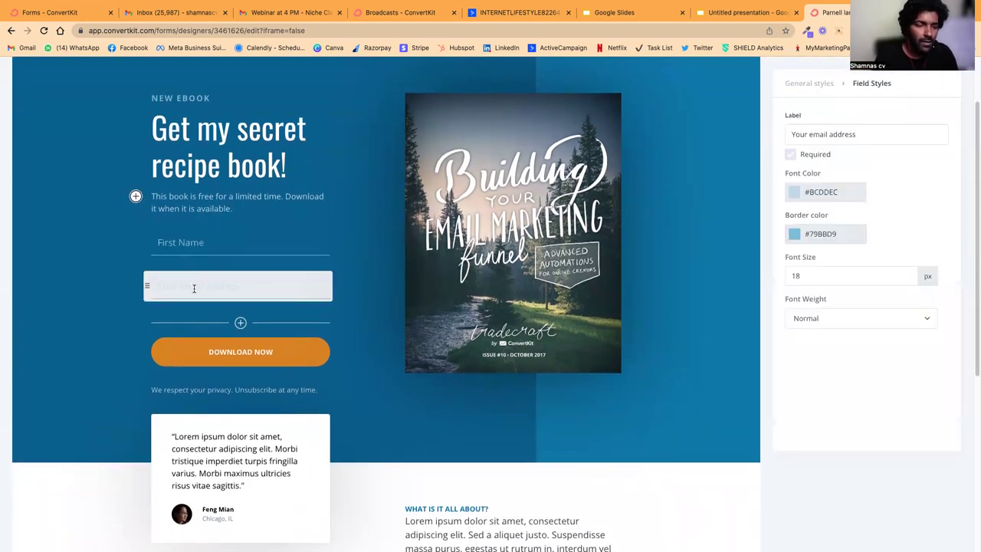
pyautogui.click(213, 236)
pyautogui.click(240, 322)
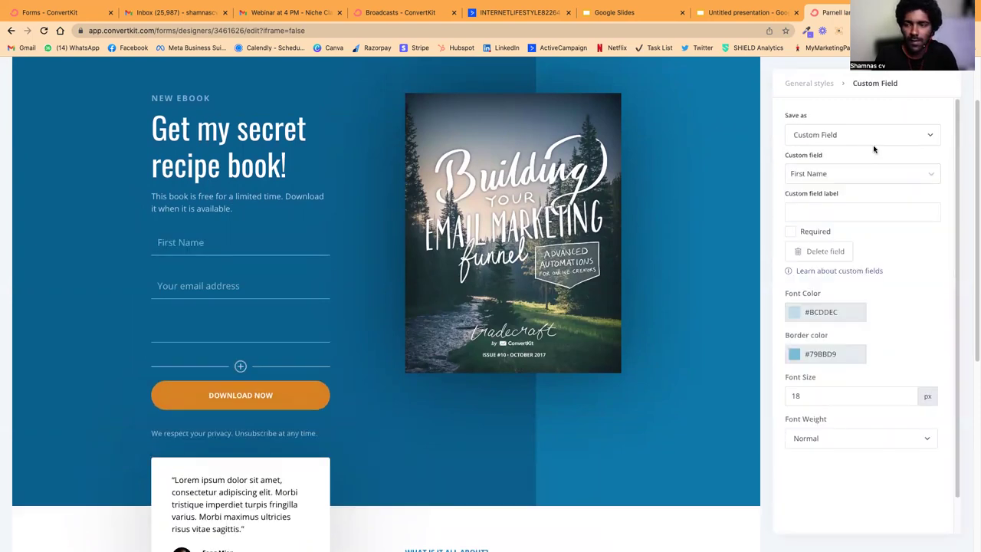
pyautogui.click(876, 179)
pyautogui.click(836, 218)
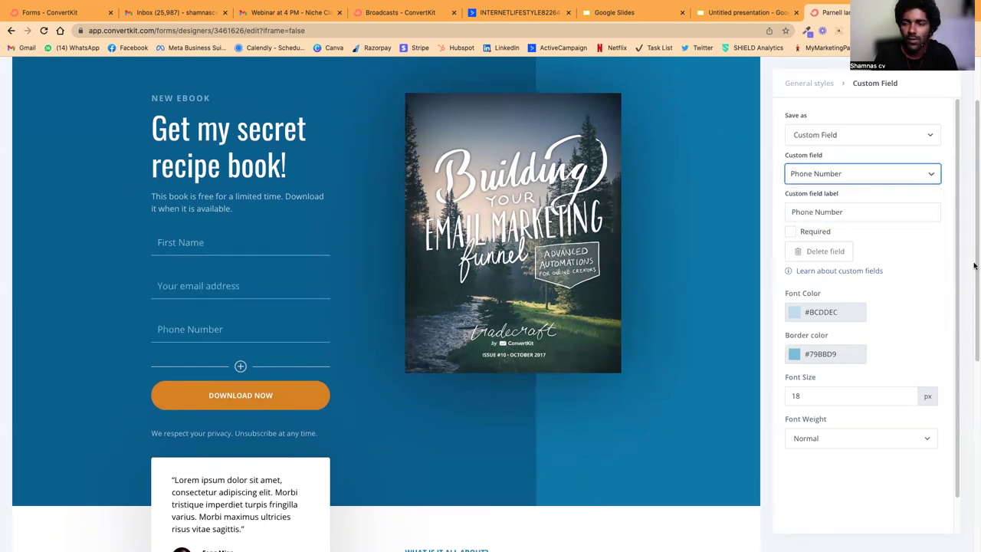
pyautogui.click(825, 251)
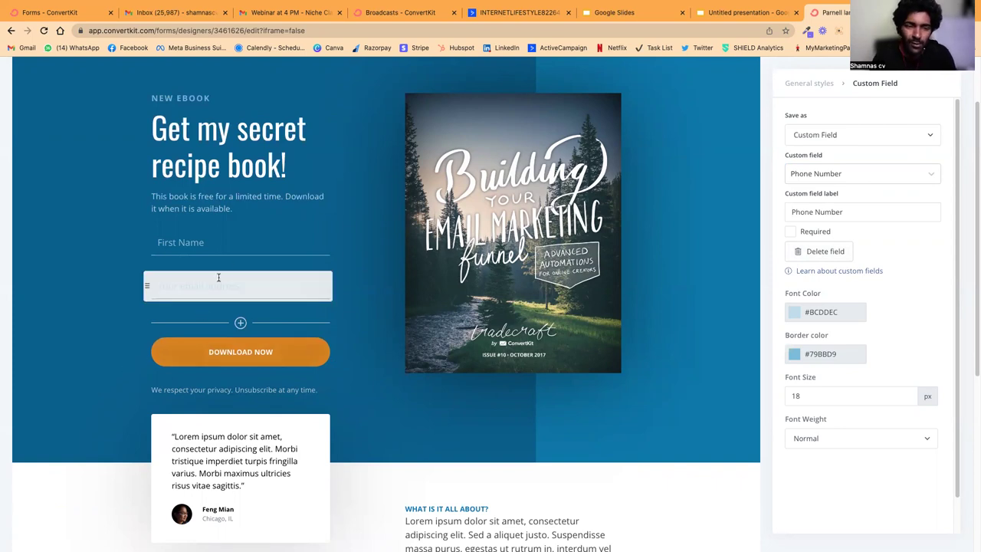
# - Inspect the paragraph, testimonial and cover image blocks, then save the landing page
pyautogui.scroll(-4, 263, 355)
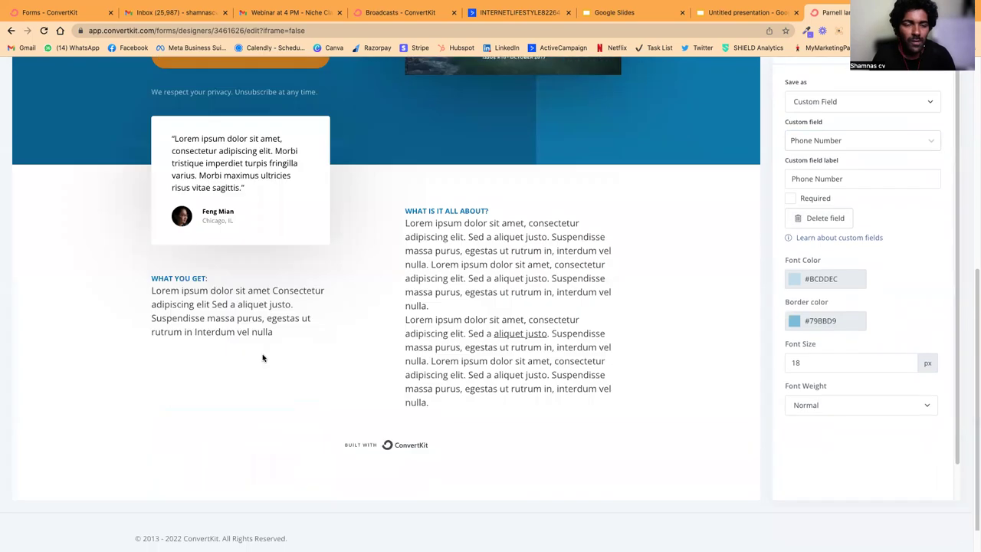
pyautogui.scroll(4, 413, 304)
pyautogui.scroll(-5, 413, 305)
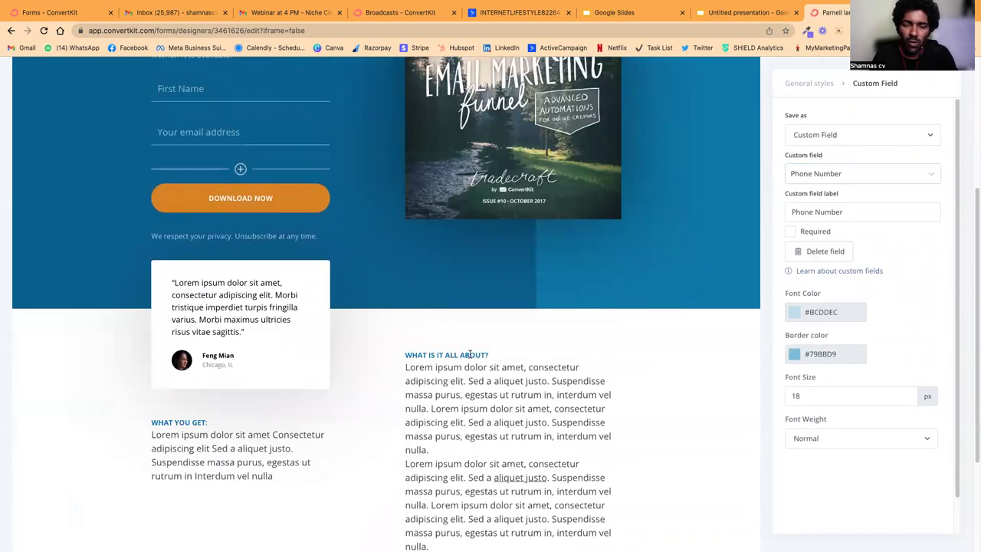
pyautogui.click(469, 349)
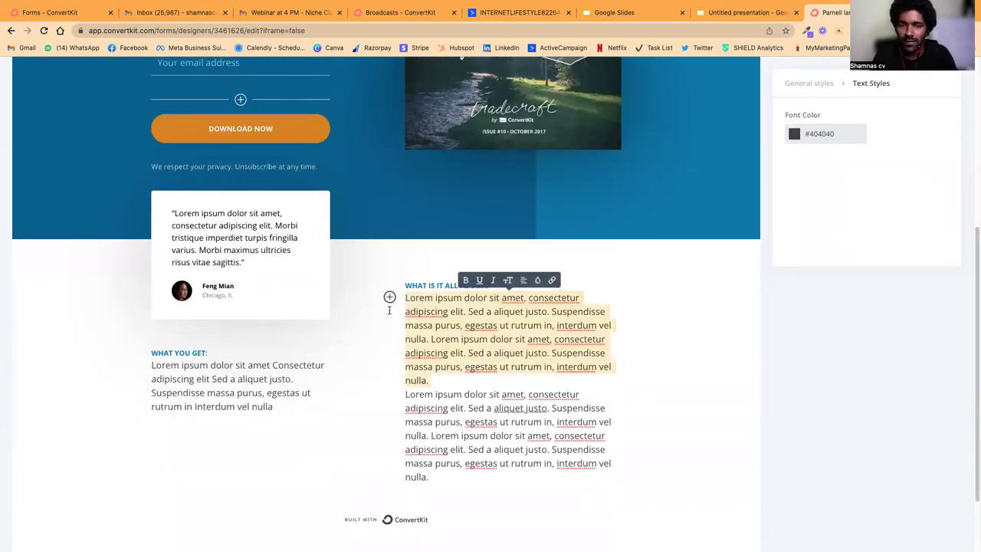
pyautogui.click(240, 212)
pyautogui.scroll(5, 383, 306)
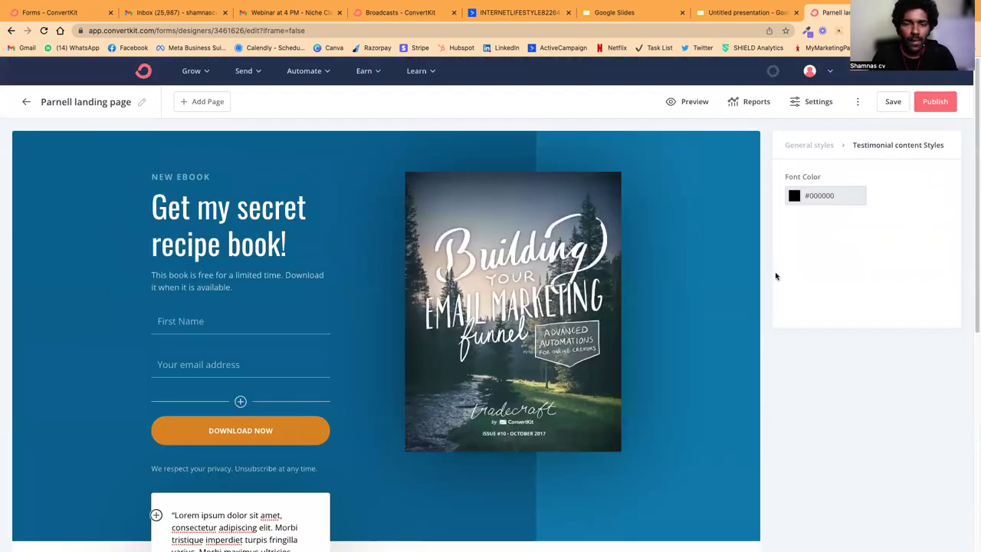
pyautogui.click(521, 286)
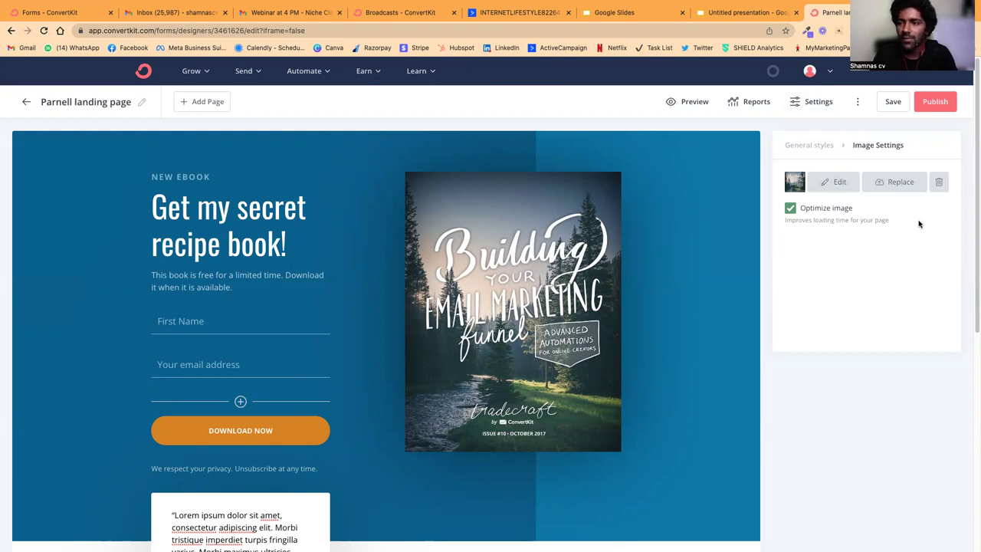
pyautogui.click(894, 103)
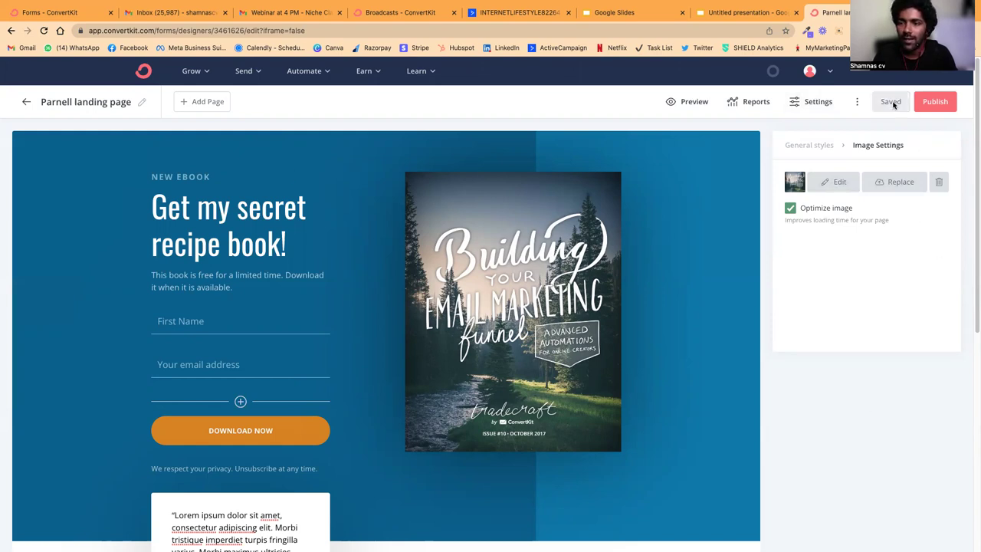
# - In Landing Page Settings, select the success message, choose the external-page redirect, and view the incentive email options
pyautogui.click(806, 105)
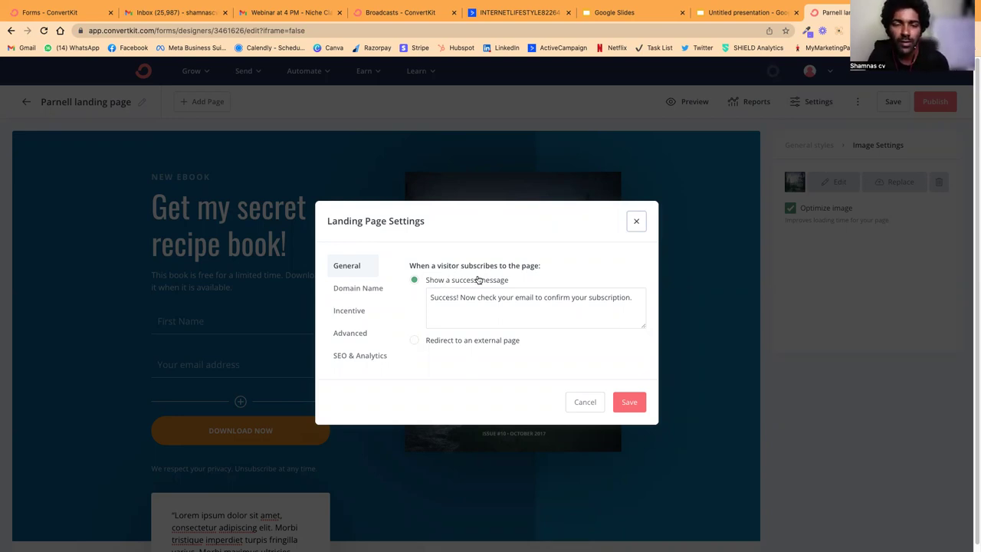
pyautogui.tripleClick(579, 298)
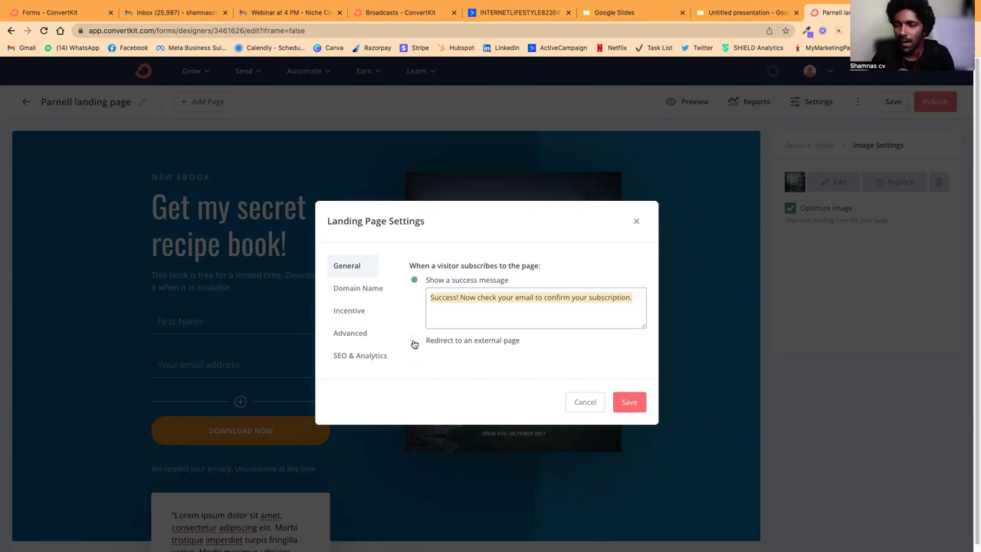
pyautogui.click(414, 343)
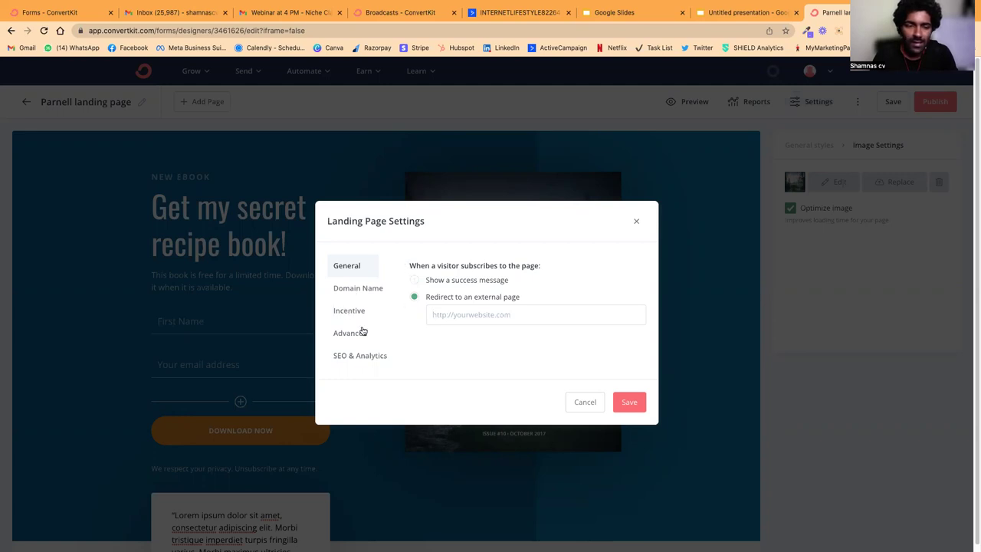
pyautogui.click(344, 312)
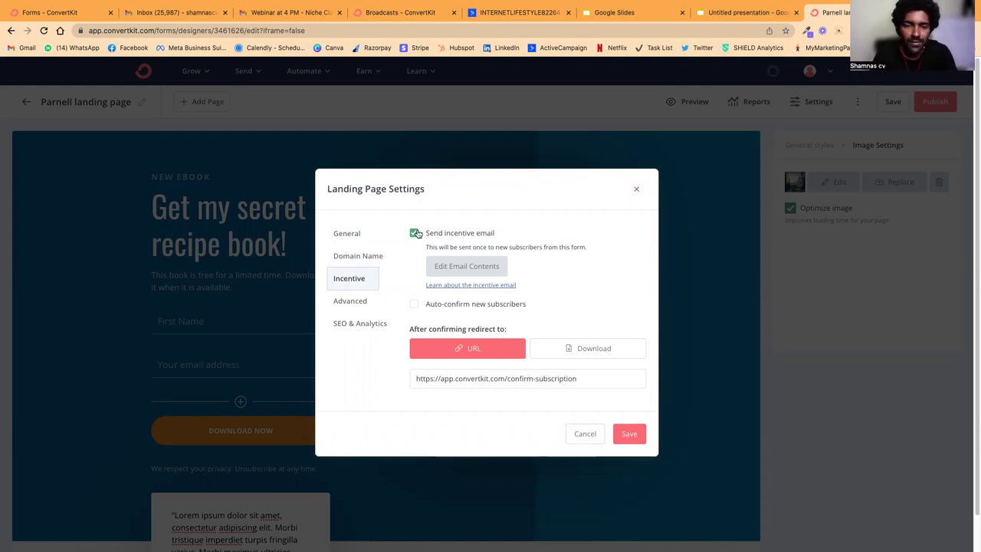
# - Preview the incentive email contents, then redirect confirmed subscribers to Download instead of a URL
pyautogui.click(454, 269)
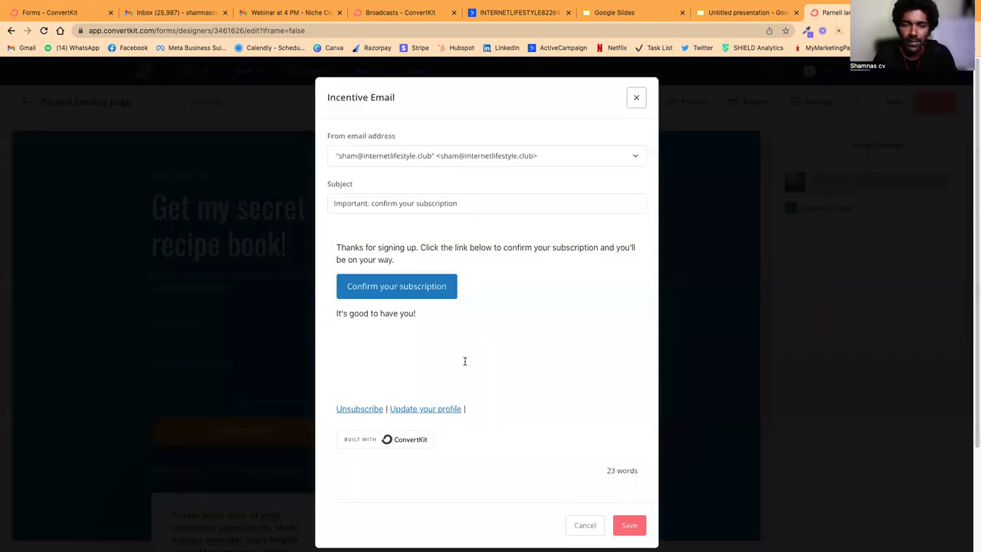
pyautogui.click(635, 98)
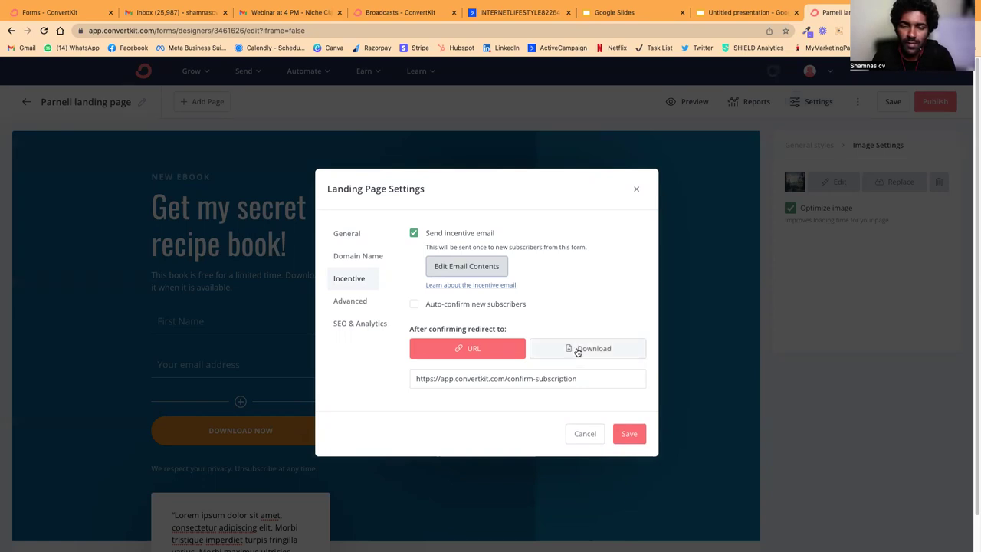
pyautogui.click(606, 351)
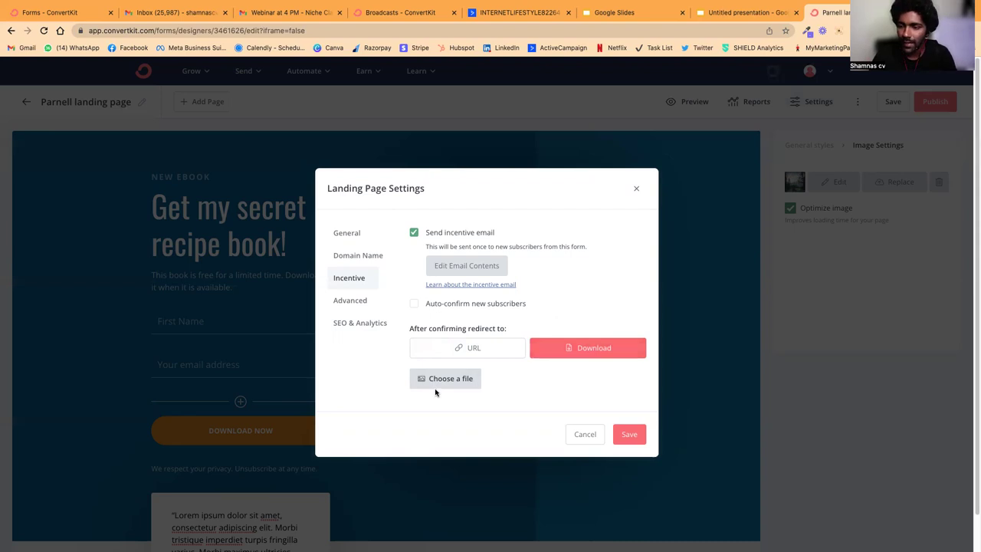
pyautogui.click(350, 299)
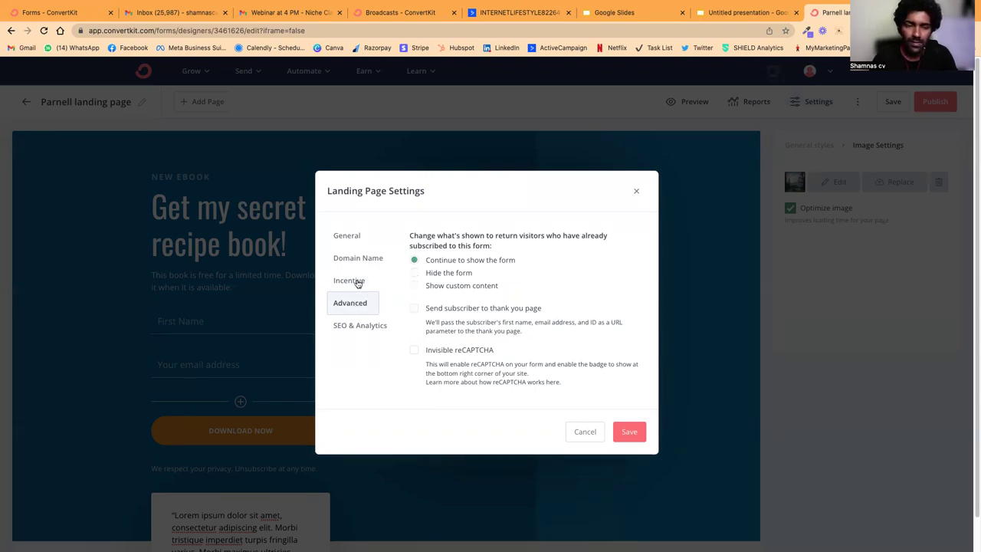
# - Recheck the General and Incentive settings, then save the landing page settings with the download redirect
pyautogui.click(358, 236)
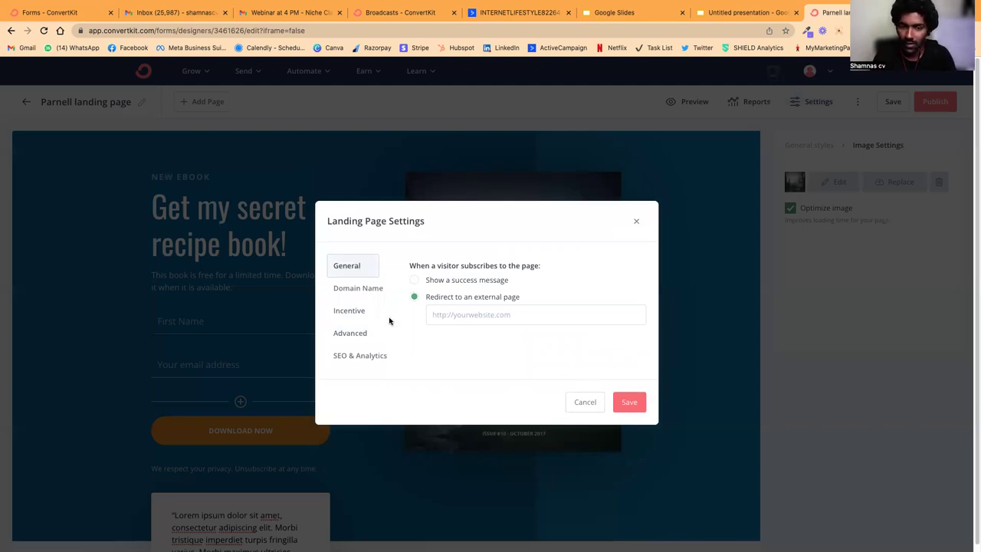
pyautogui.click(339, 311)
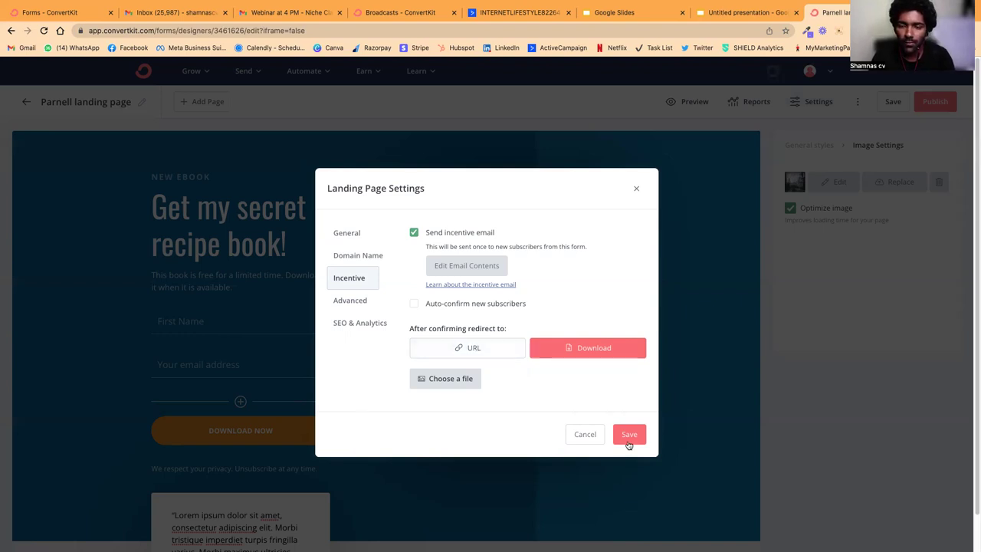
pyautogui.click(627, 434)
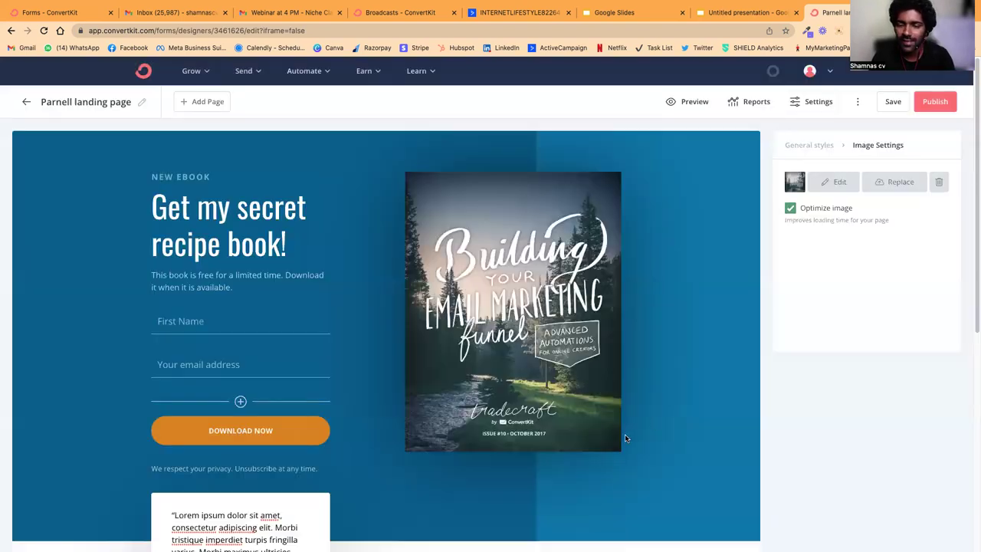
# - Publish the landing page and select its shareable ck.page URL
pyautogui.click(945, 105)
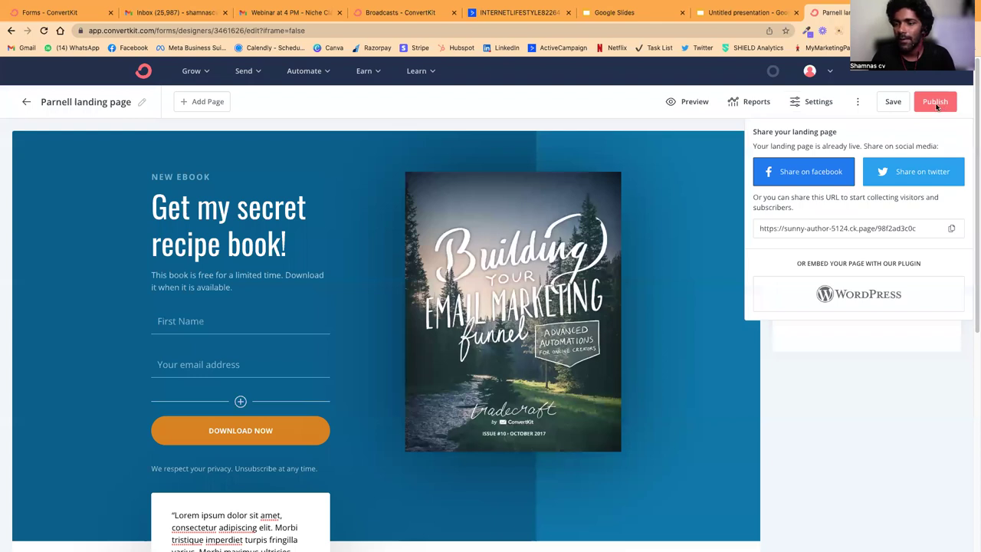
pyautogui.click(822, 228)
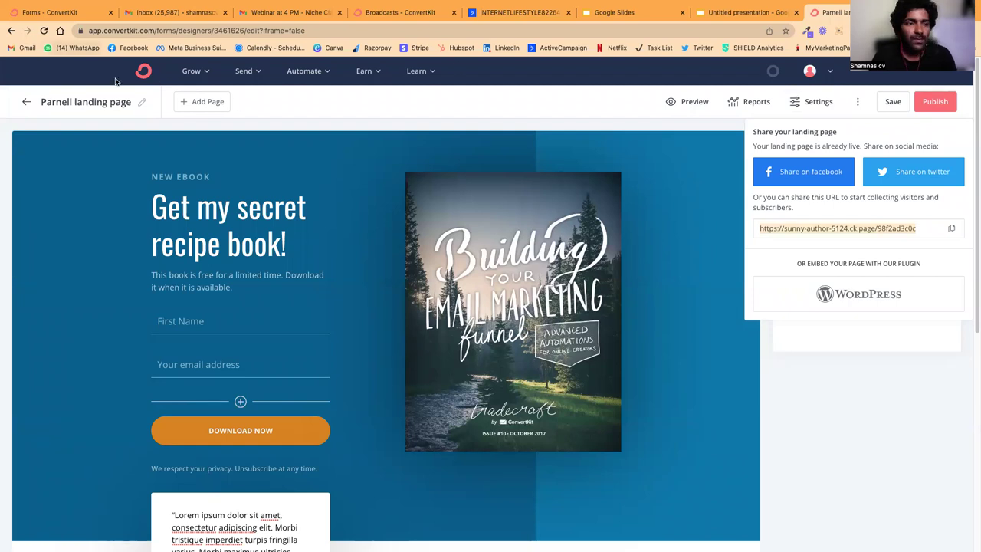
# - Leave the landing page editor and return to the ConvertKit dashboard
pyautogui.click(146, 73)
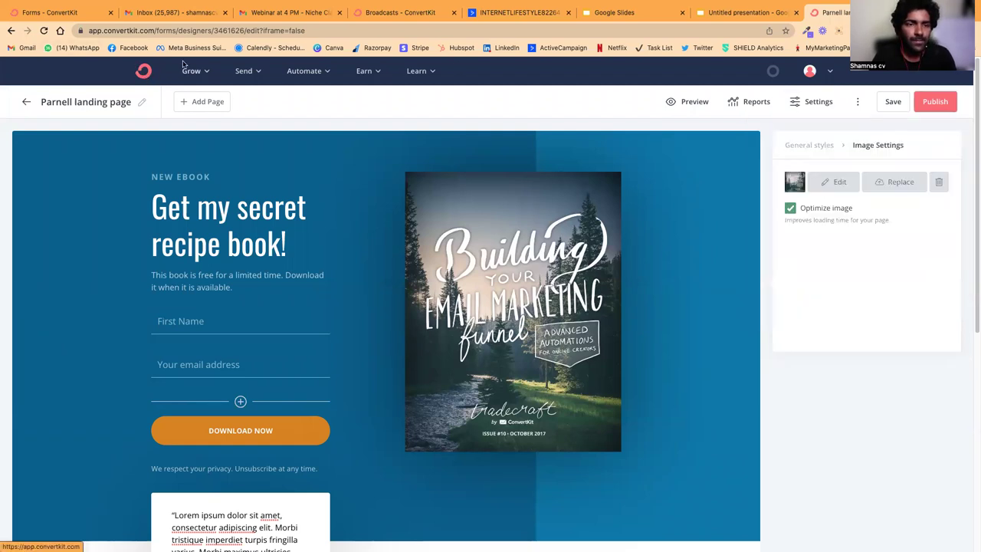
pyautogui.click(146, 73)
pyautogui.click(553, 184)
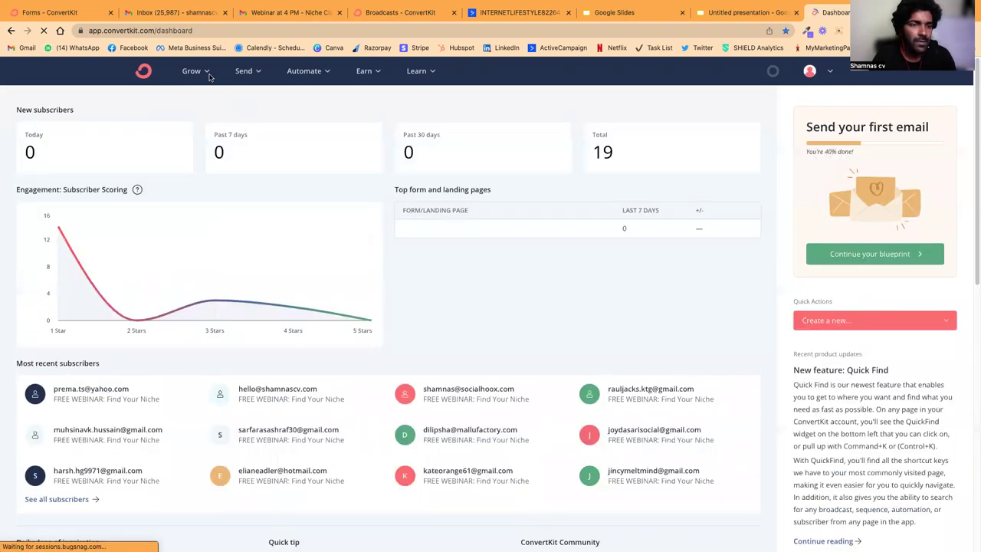
# - Open the Subscribers overview under Grow, showing 19 total subscribers
pyautogui.click(205, 72)
pyautogui.click(227, 122)
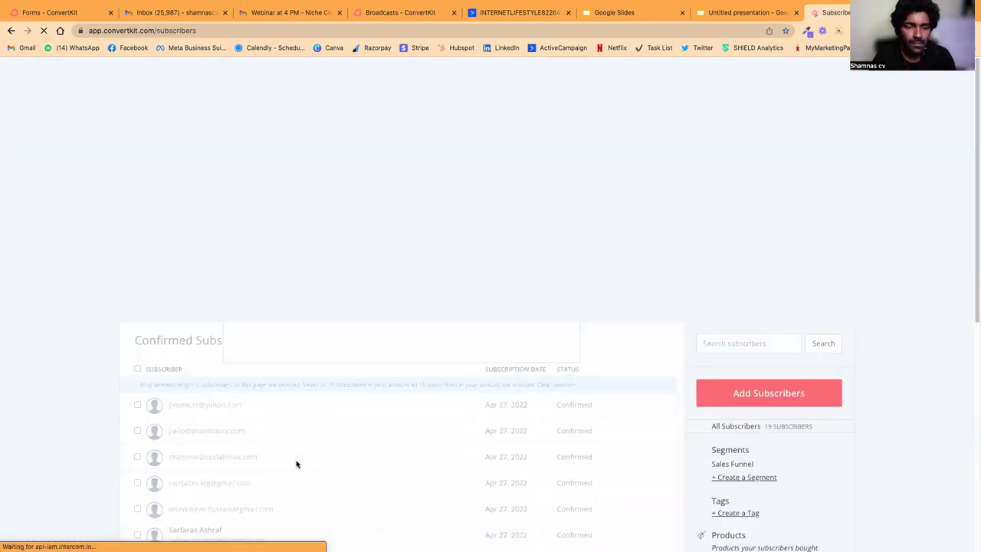
pyautogui.scroll(-5, 260, 452)
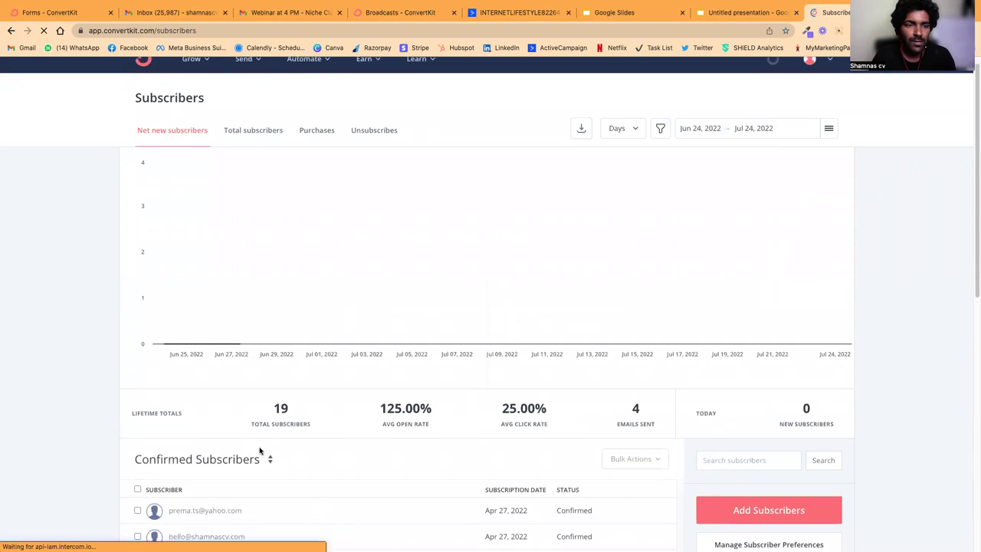
pyautogui.scroll(5, 260, 450)
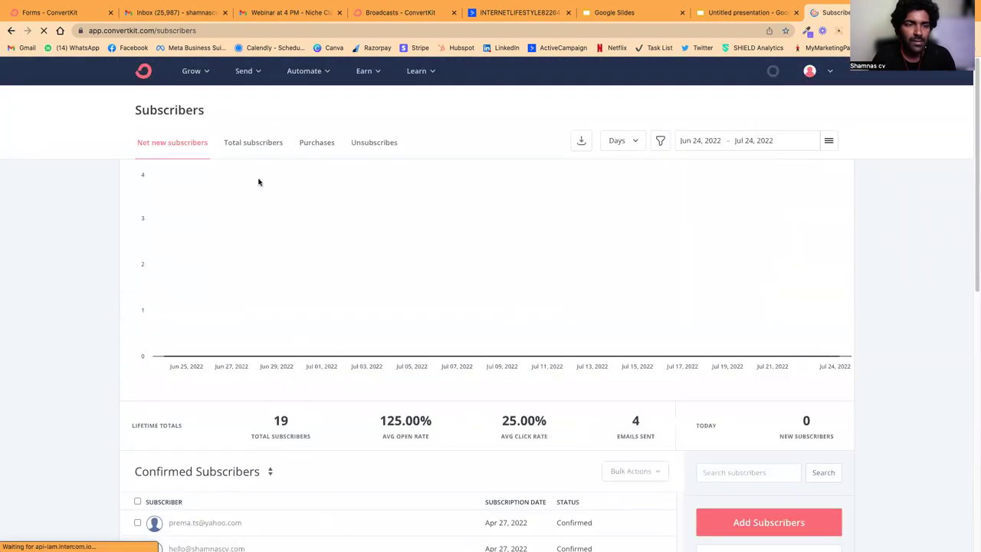
# - Go to Send > Broadcasts to see the single 'New Broadcast' draft
pyautogui.click(245, 73)
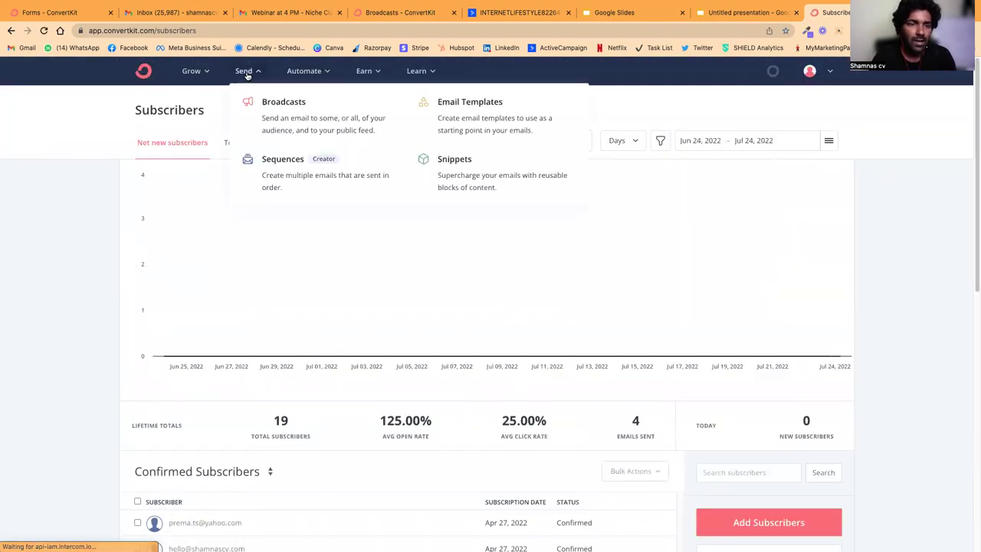
pyautogui.click(281, 115)
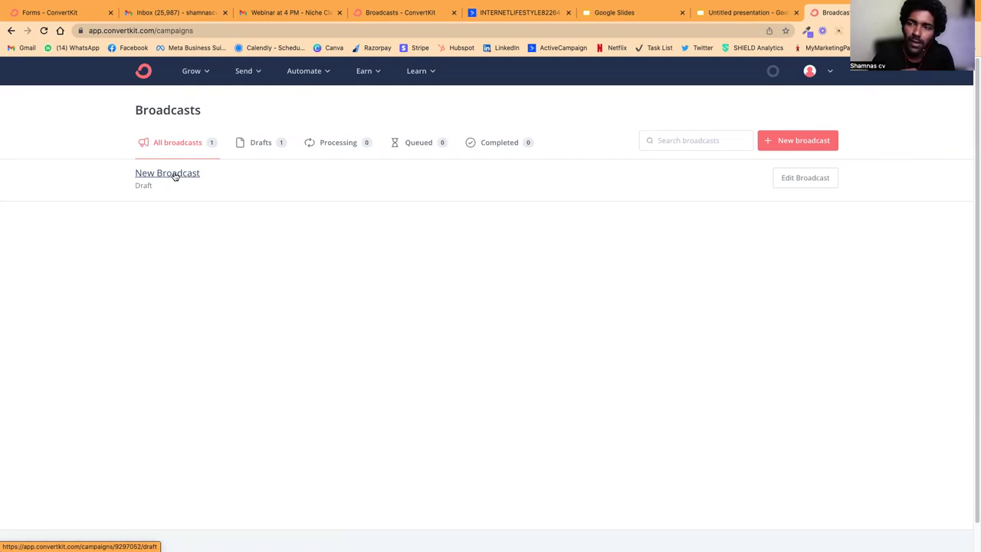
pyautogui.click(305, 73)
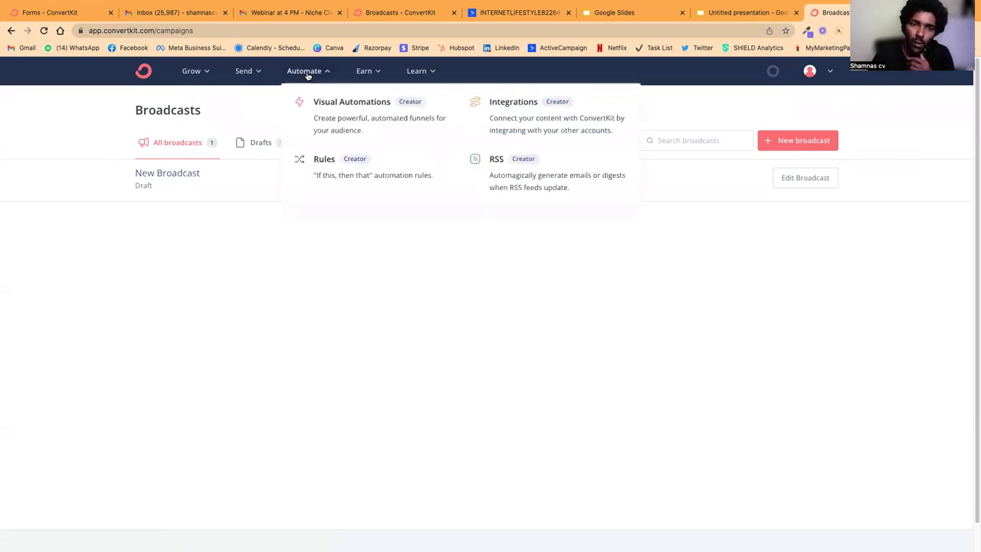
# - In ActiveCampaign, open the Membership Interest Drip automation from the Automations list
pyautogui.click(499, 15)
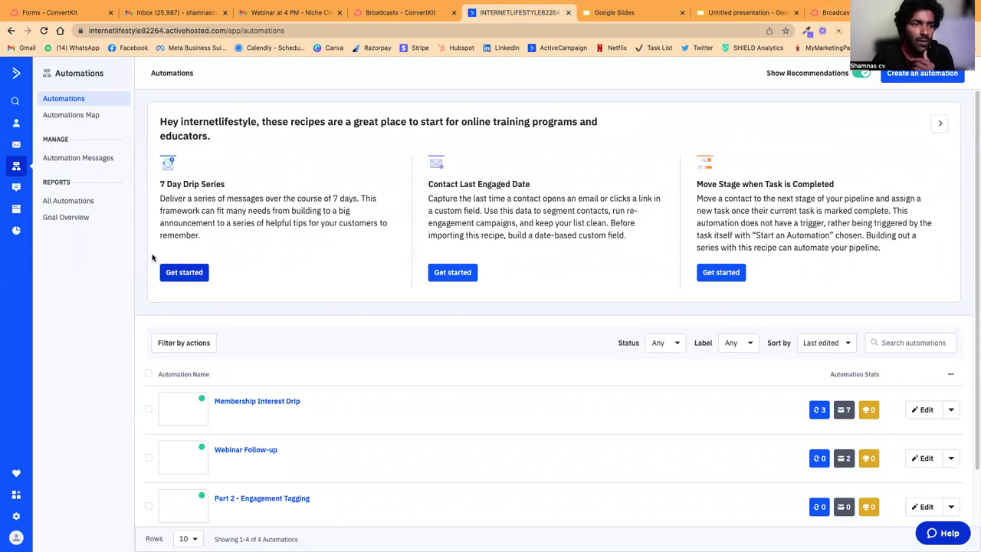
pyautogui.scroll(-1, 252, 337)
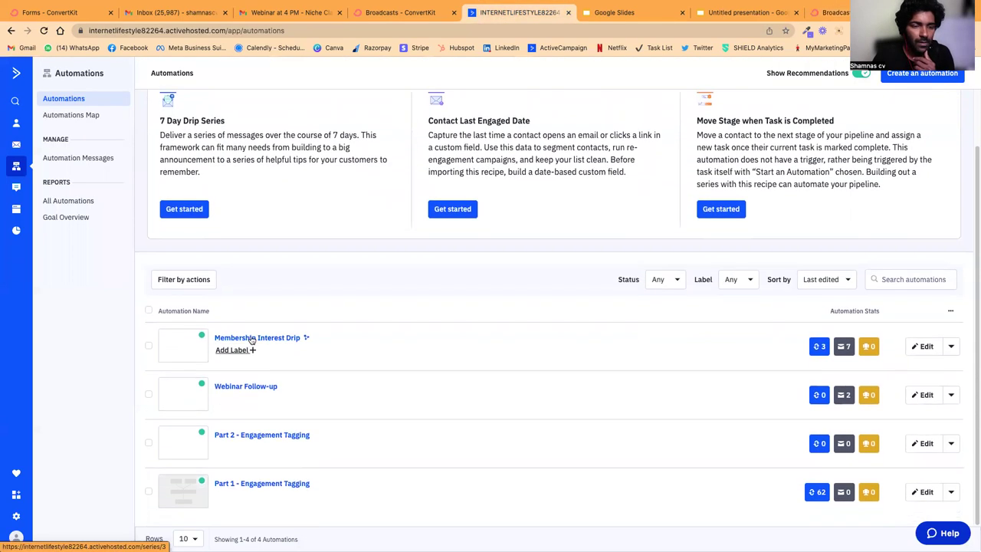
pyautogui.click(249, 337)
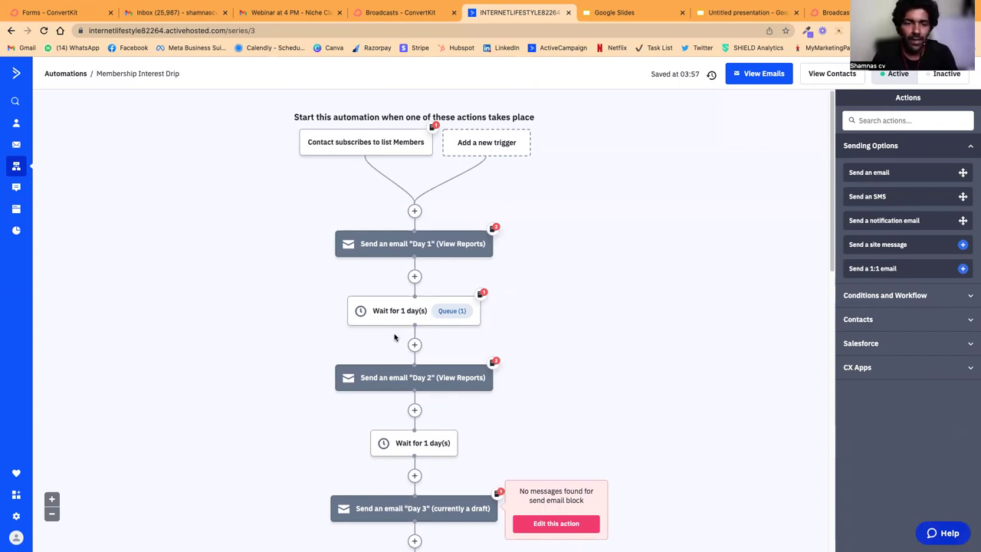
# - Return to the ConvertKit Broadcasts tab and dismiss the Automate menu
pyautogui.click(391, 14)
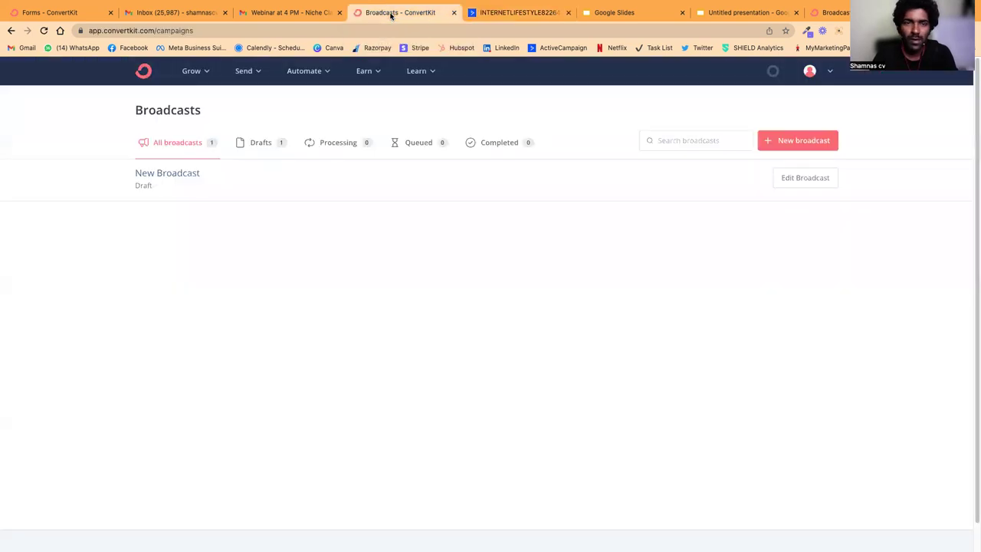
pyautogui.click(316, 73)
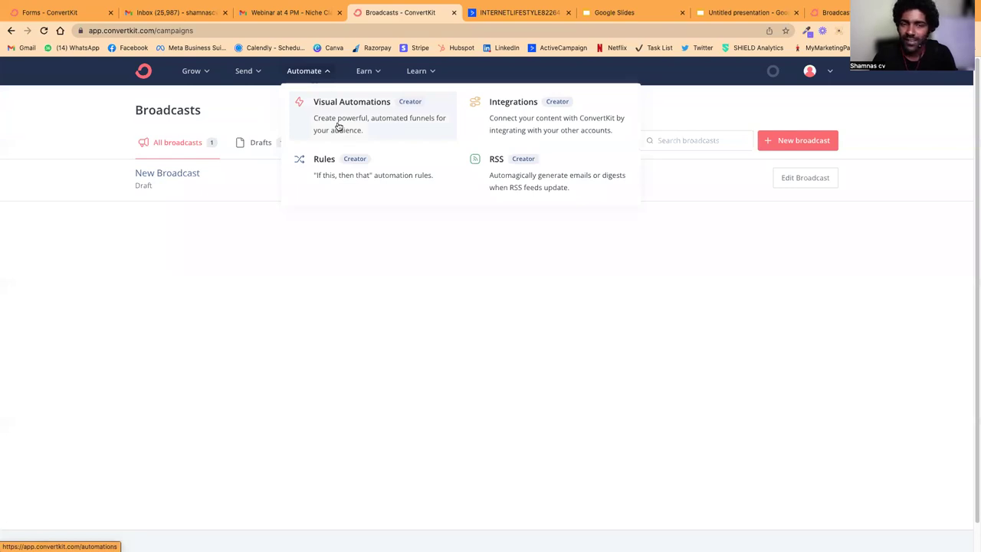
pyautogui.click(504, 315)
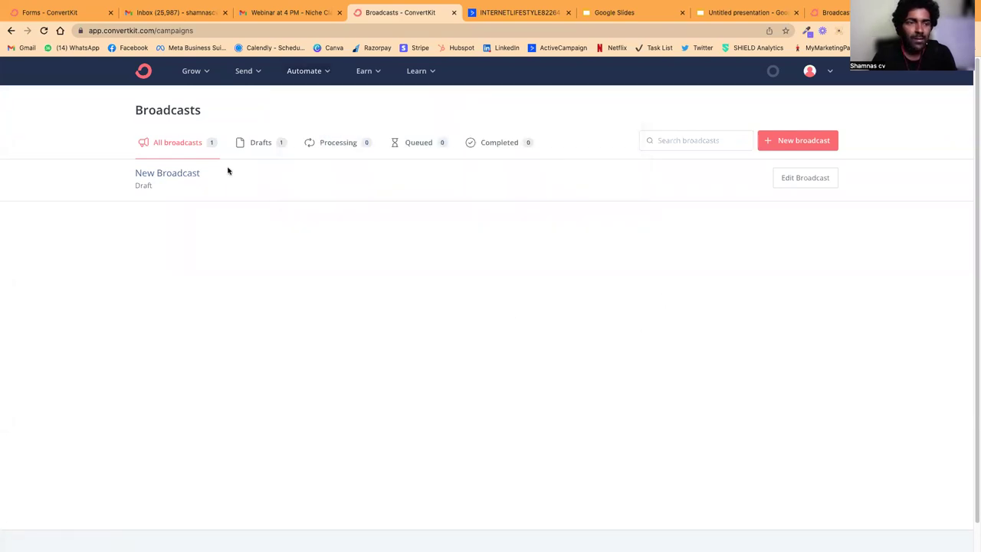
# - Create a second 'New Broadcast' draft, select its subject and body, then return to Broadcasts
pyautogui.click(810, 146)
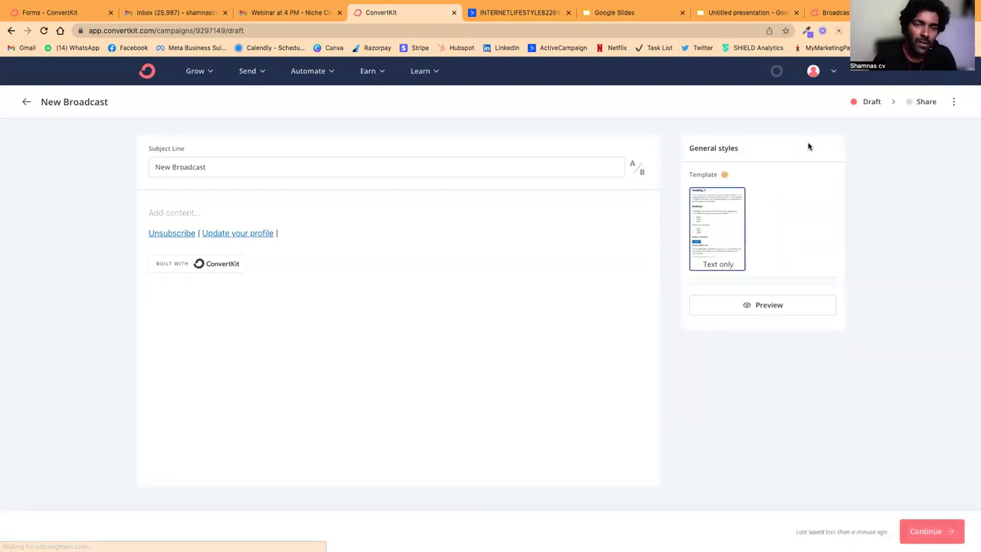
pyautogui.tripleClick(240, 168)
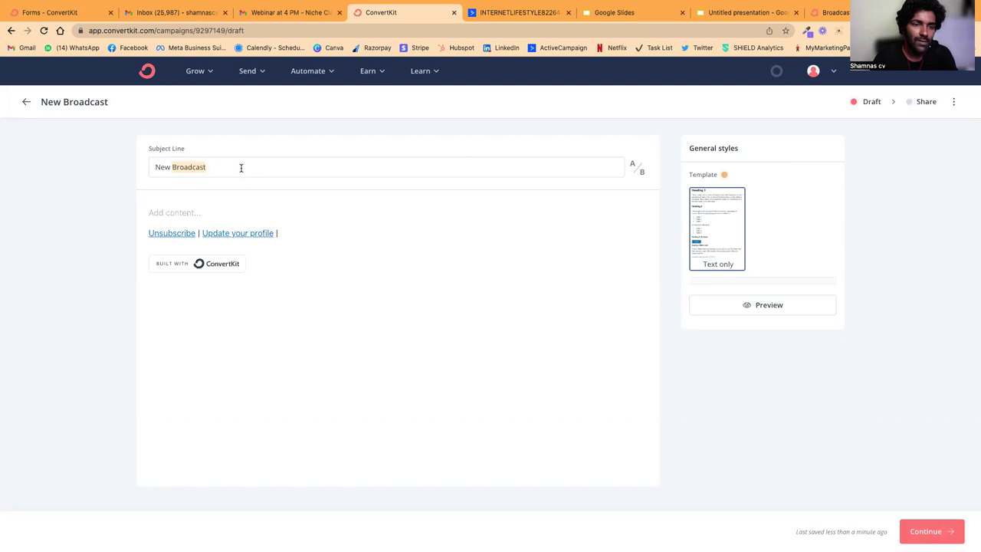
pyautogui.click(187, 213)
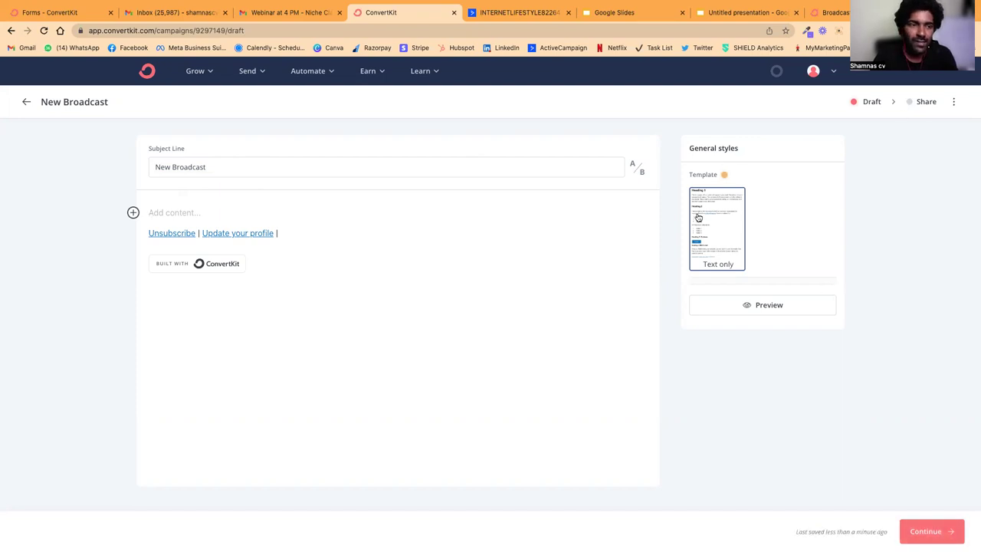
pyautogui.click(26, 102)
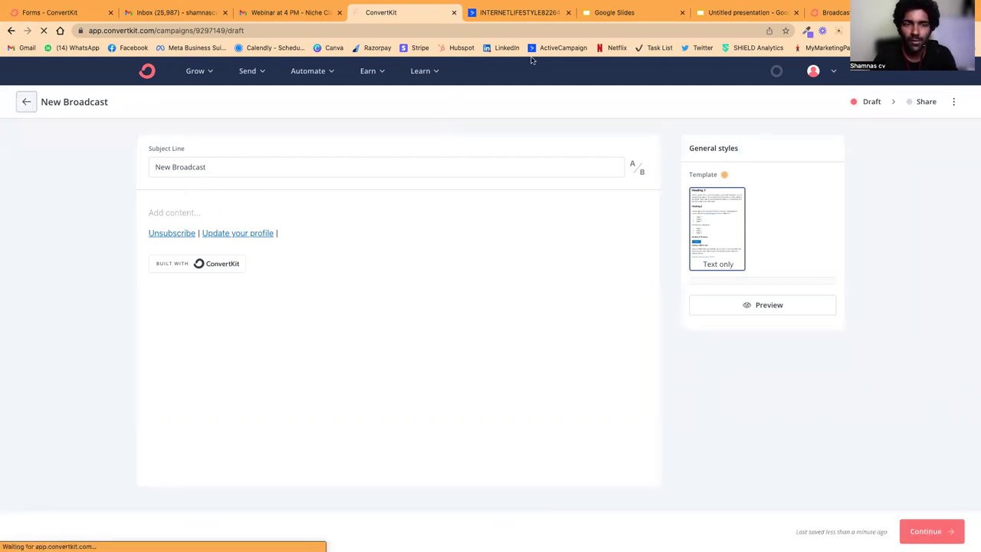